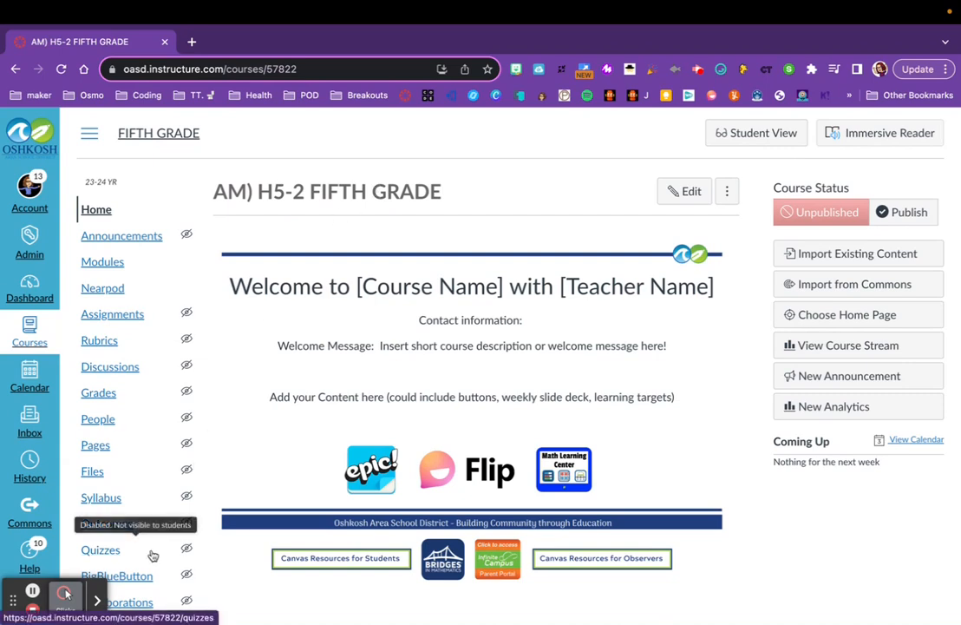
# Open the course settings and rename the course to the teacher's name followed by "5th grade 23-24".
pyautogui.scroll(-2, 151, 554)
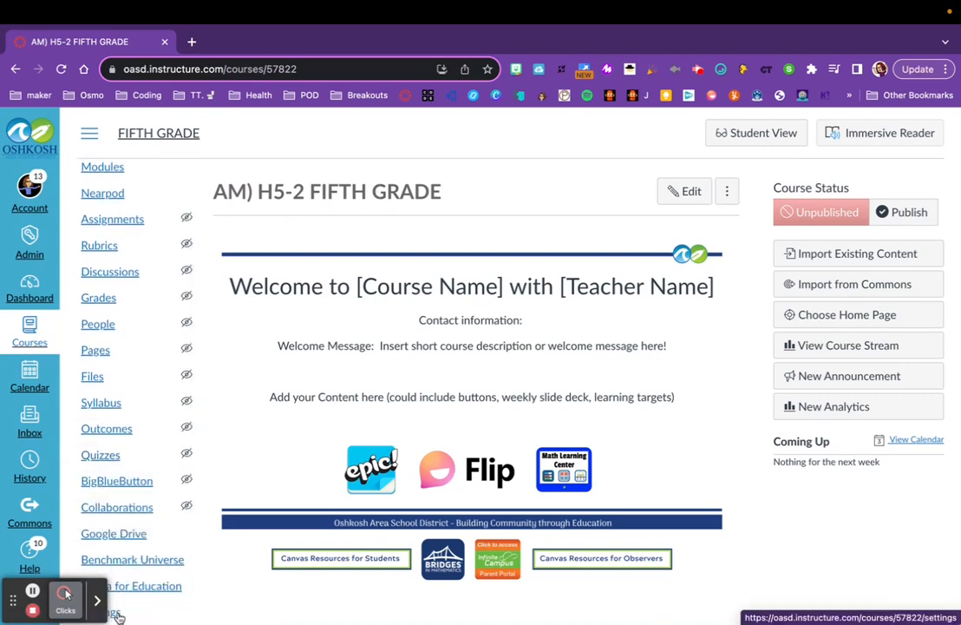
pyautogui.click(118, 615)
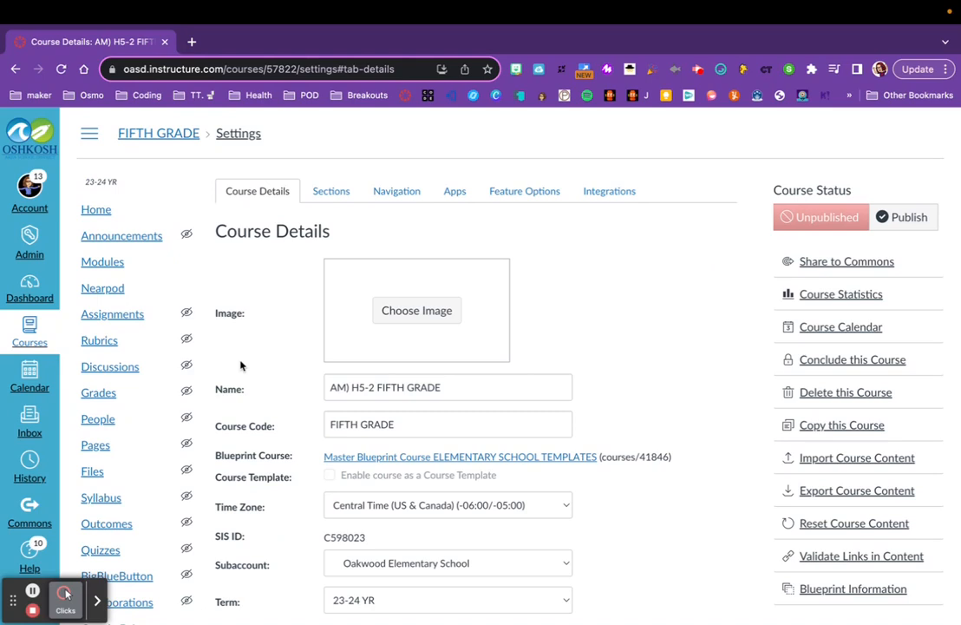
pyautogui.click(405, 387)
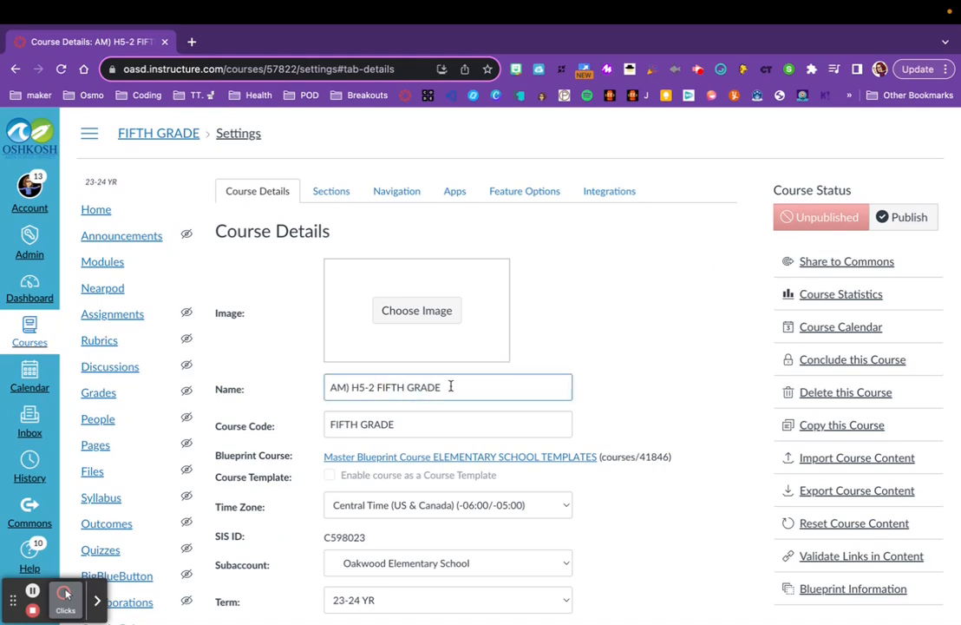
pyautogui.moveTo(453, 386); pyautogui.dragTo(331, 387)
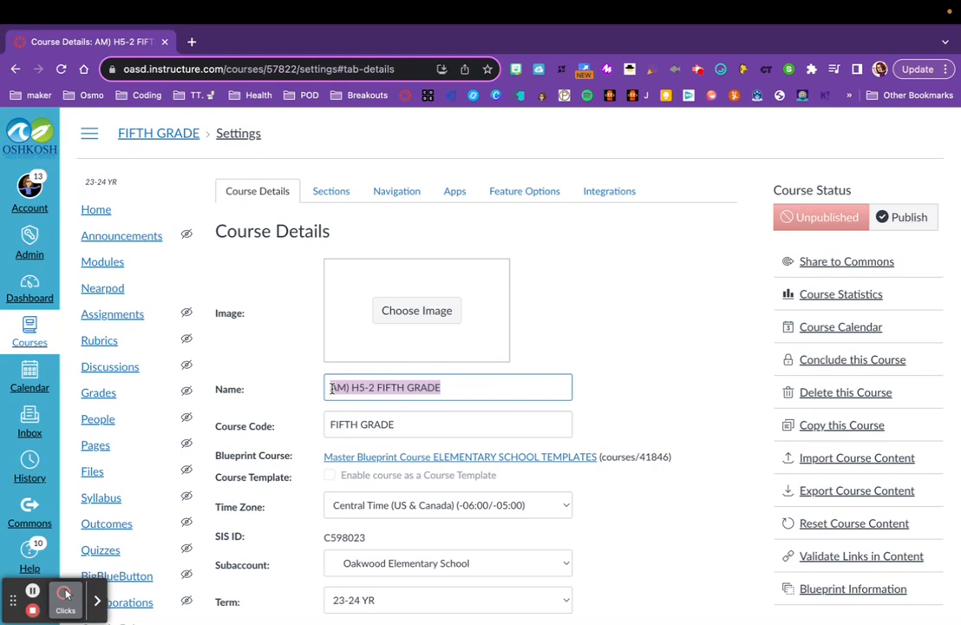
pyautogui.write('Mrs. ')
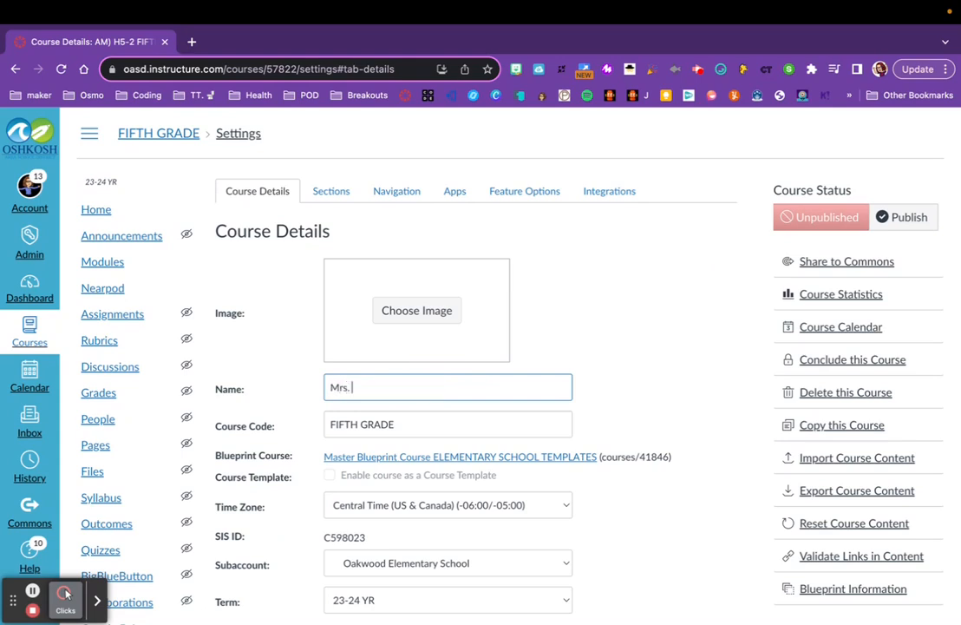
pyautogui.write("Paternoster's")
pyautogui.press('BackSpace')
pyautogui.write("'s 5th grade")
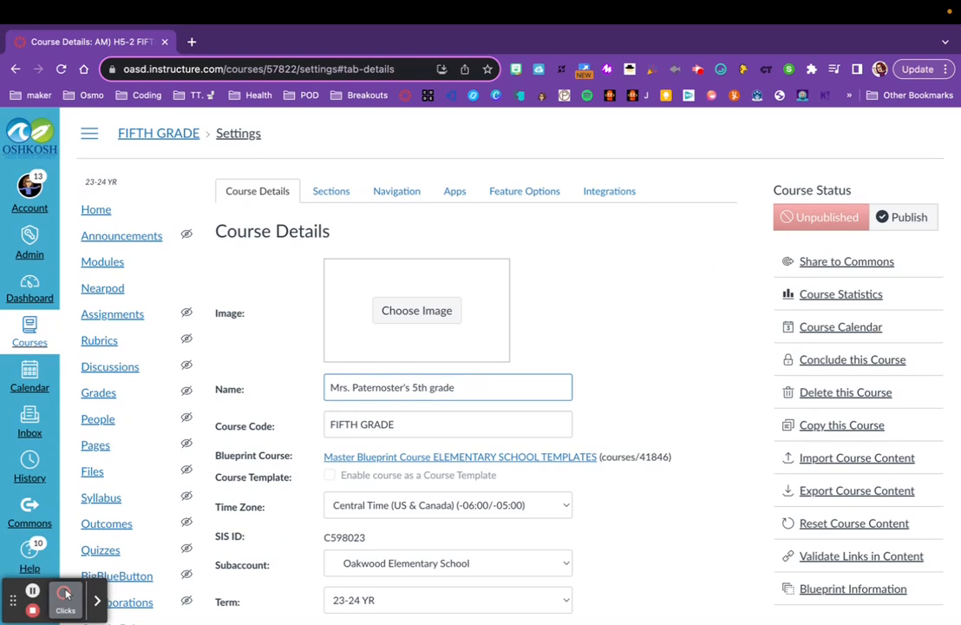
pyautogui.write(' 23-24')
# Copy the new course name into the Course Code field, replacing FIFTH GRADE.
pyautogui.tripleClick(361, 387)
pyautogui.press('super+c')
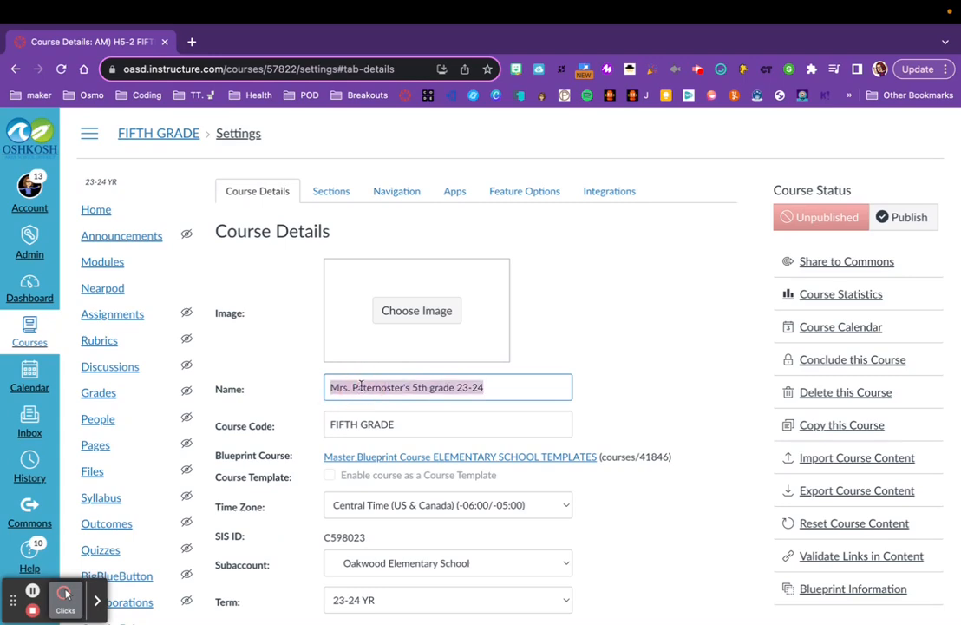
pyautogui.doubleClick(364, 423)
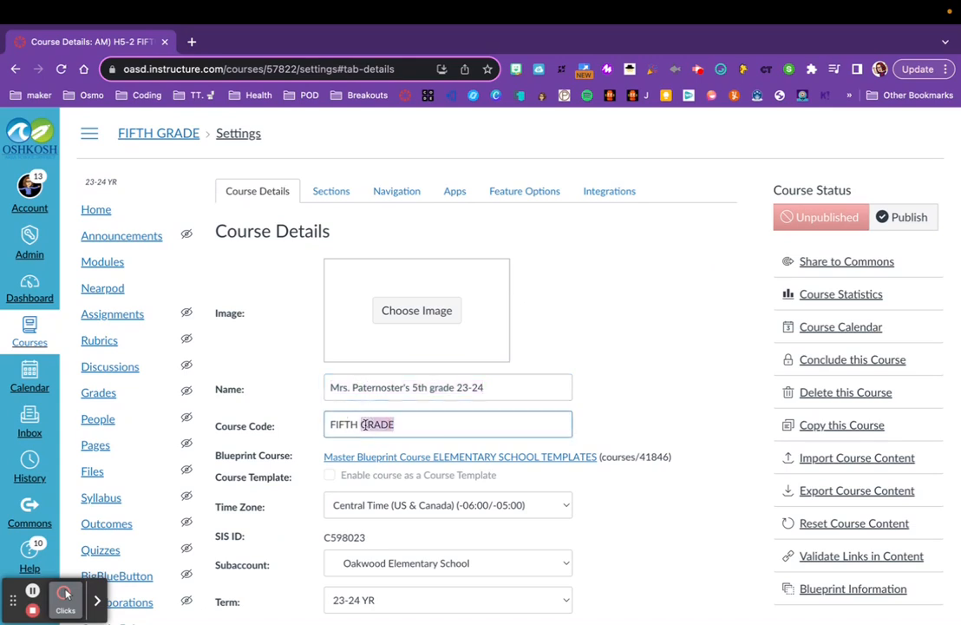
pyautogui.tripleClick(350, 425)
pyautogui.press('super+v')
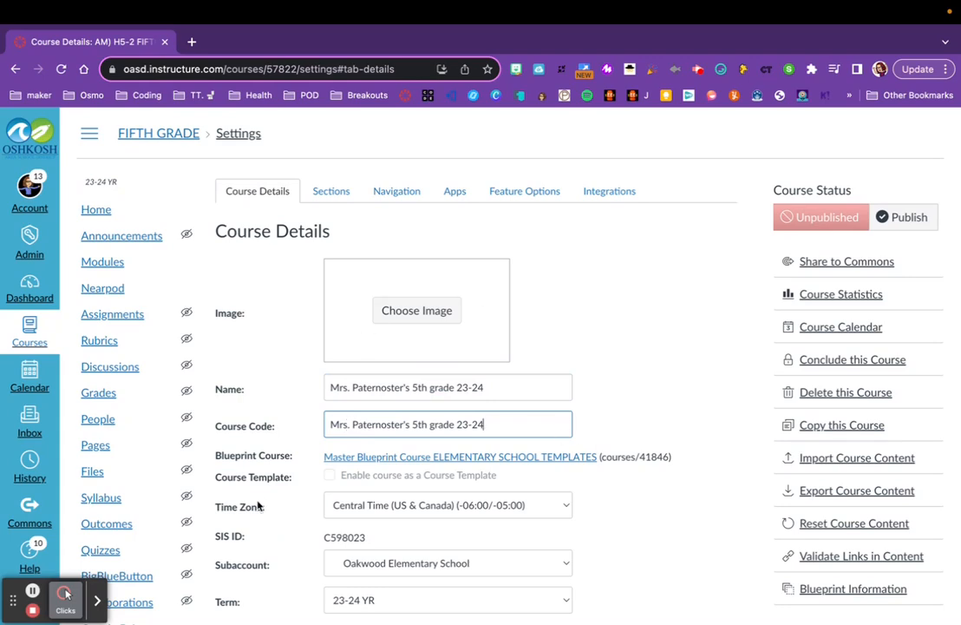
# Save the updated course details.
pyautogui.scroll(-10, 260, 507)
pyautogui.scroll(-5, 258, 505)
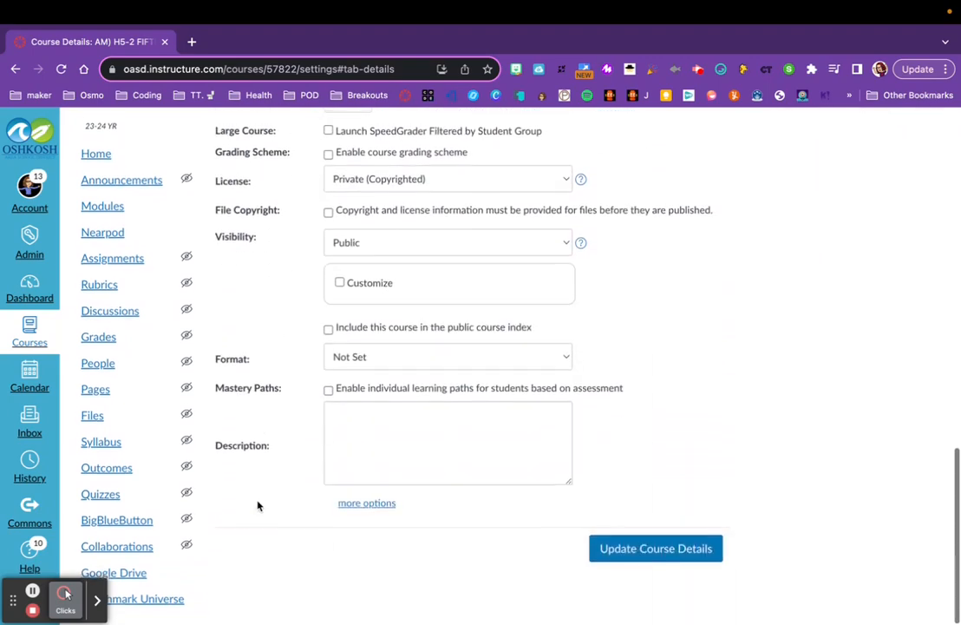
pyautogui.click(637, 552)
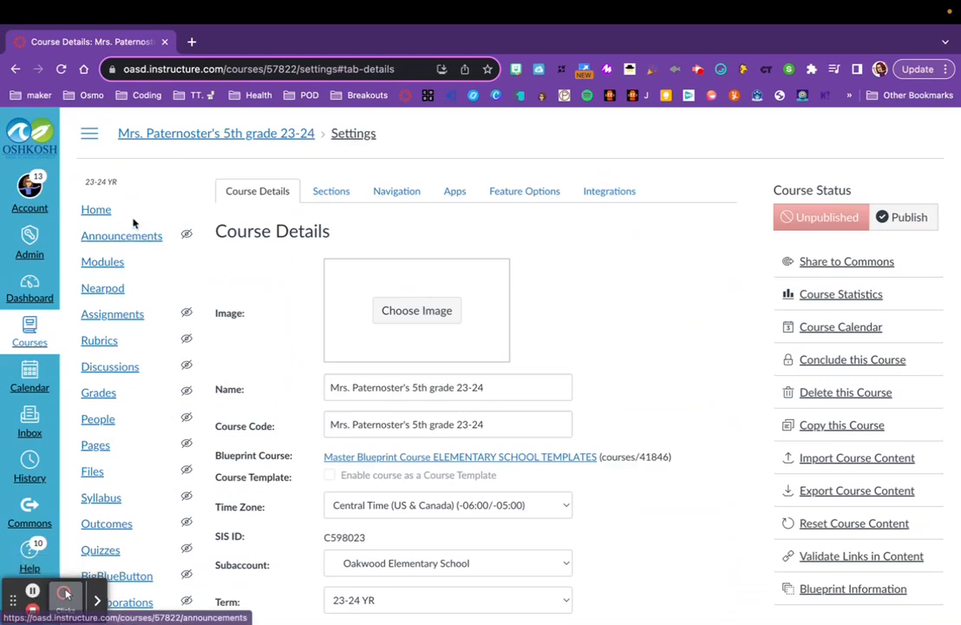
# From the course home page, start importing existing content with the Copy a Canvas Course content type.
pyautogui.click(94, 213)
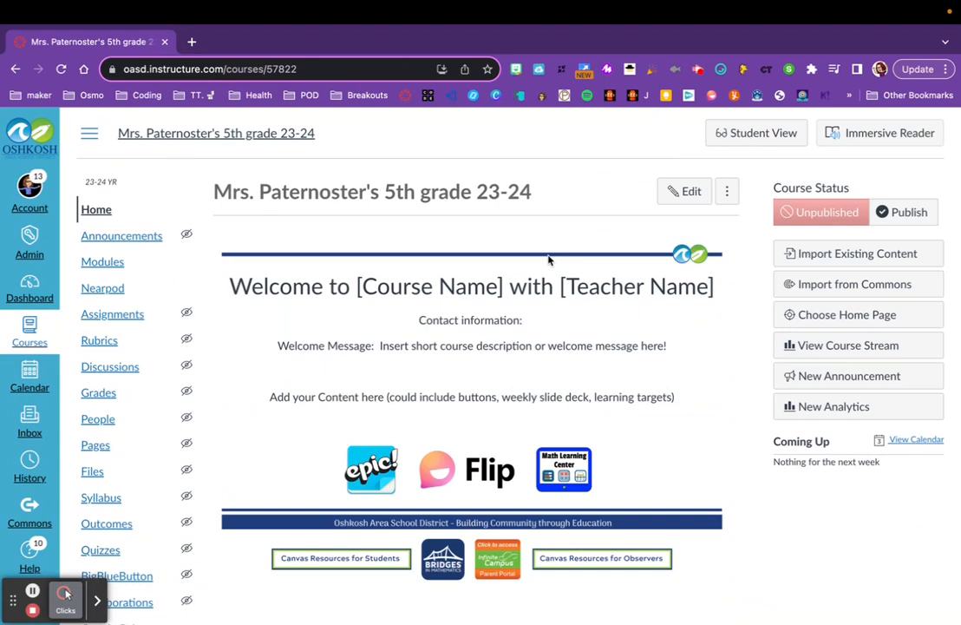
pyautogui.click(826, 258)
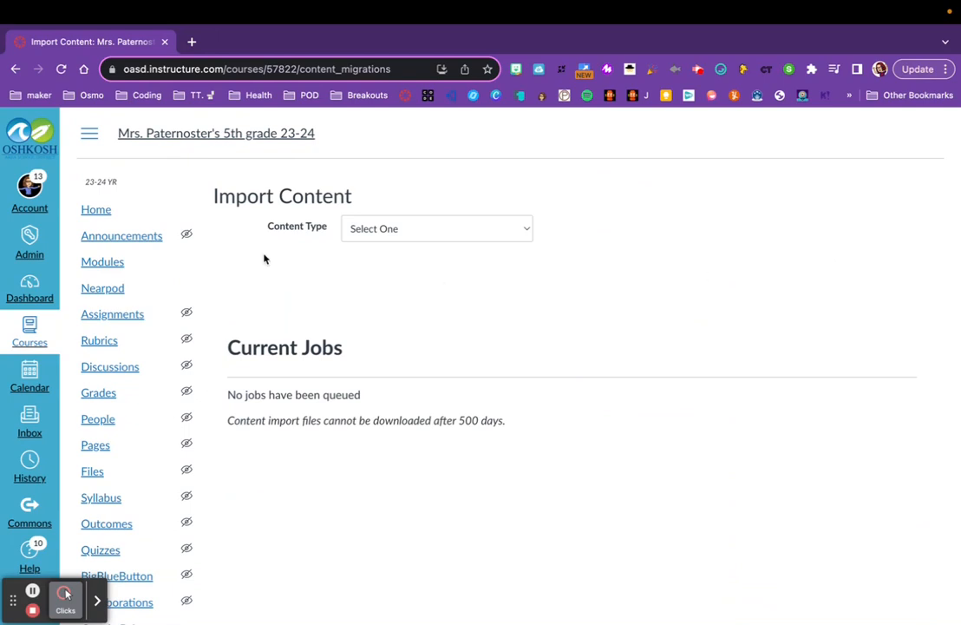
pyautogui.click(433, 234)
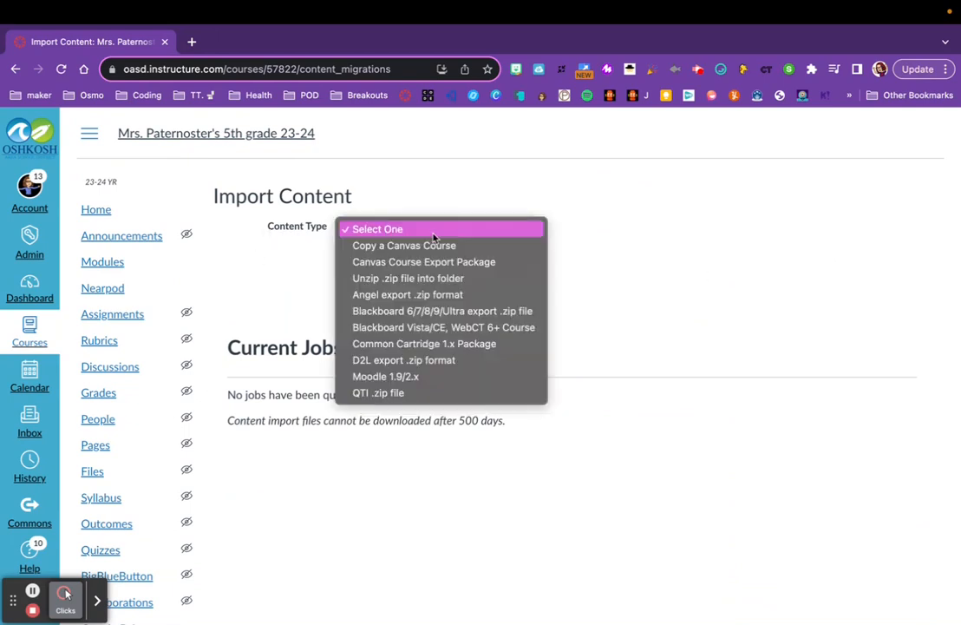
pyautogui.click(428, 249)
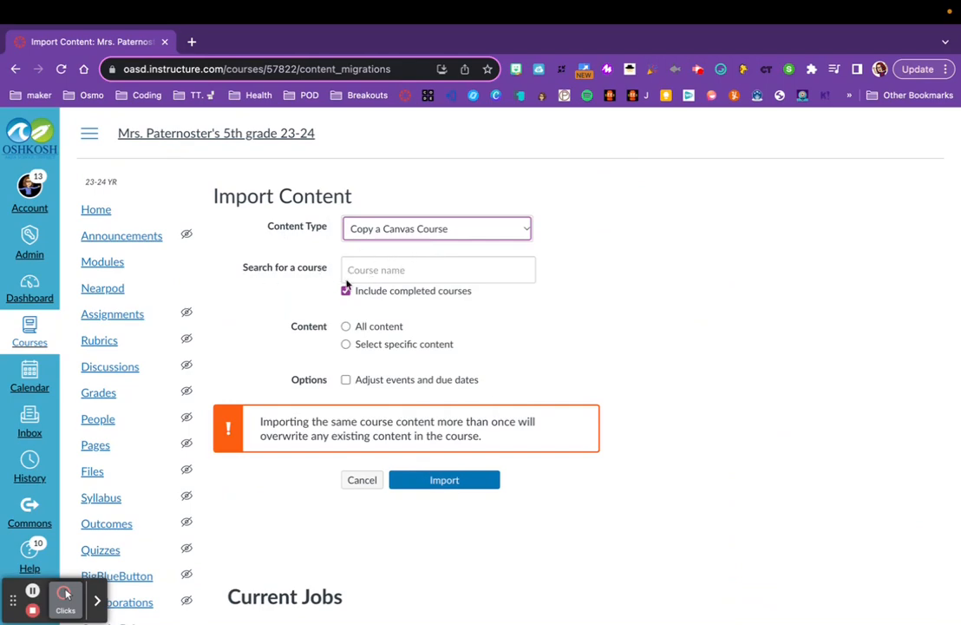
# Search the course list by the teacher's surname, then clear the search box.
pyautogui.click(383, 271)
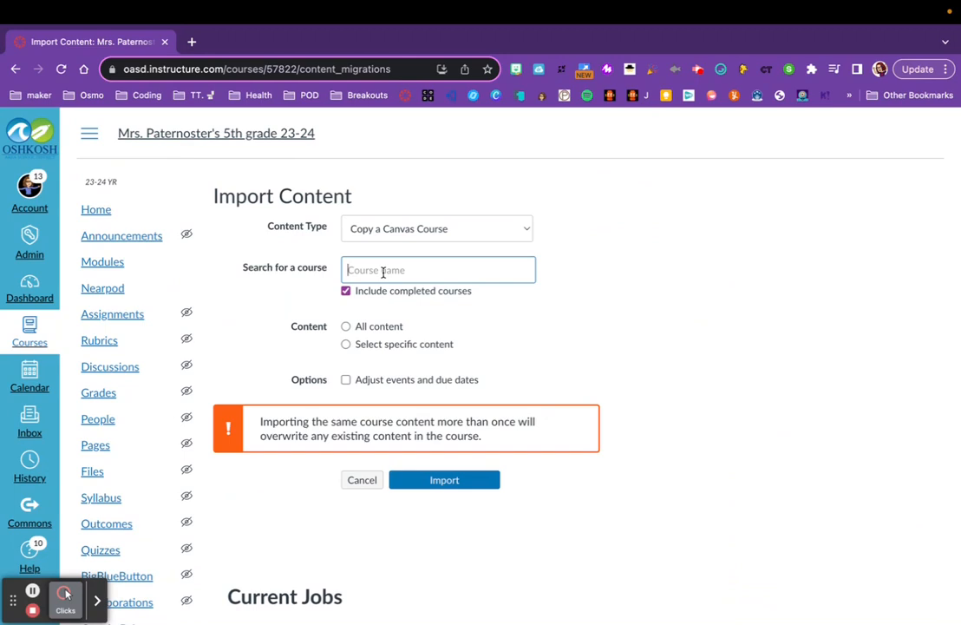
pyautogui.write('paternoster')
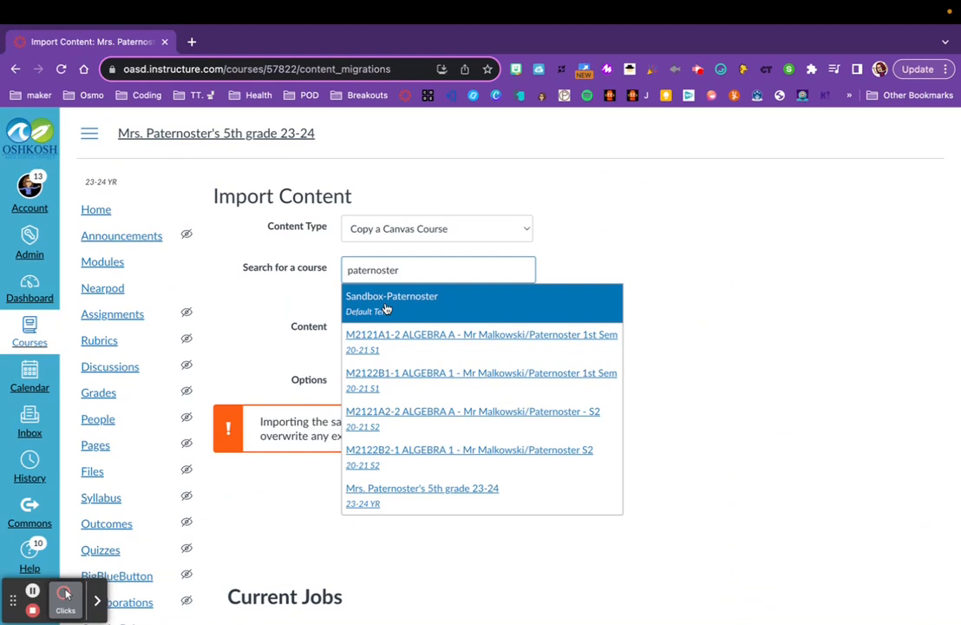
pyautogui.scroll(-1, 400, 449)
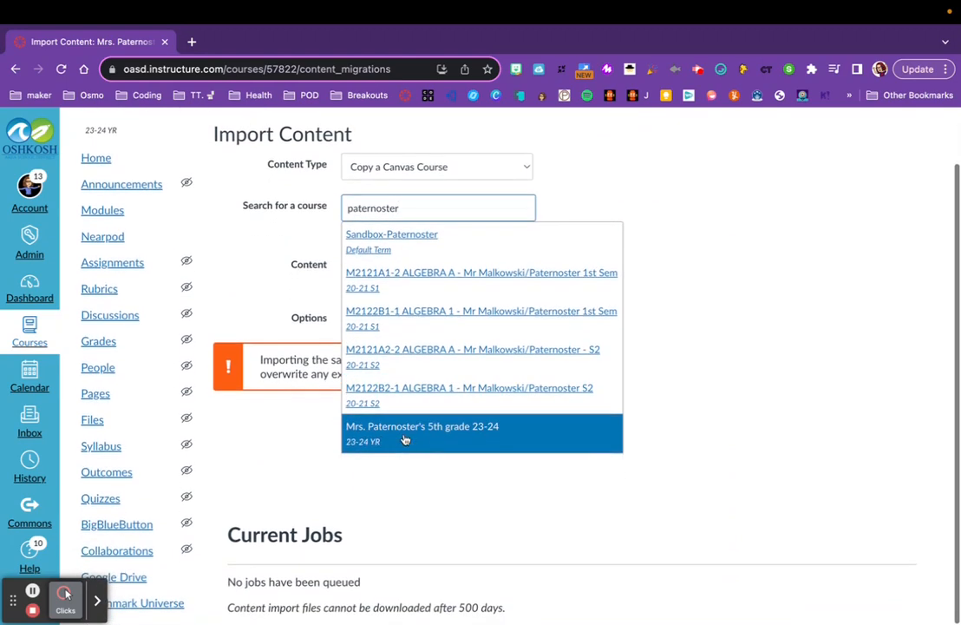
pyautogui.doubleClick(398, 208)
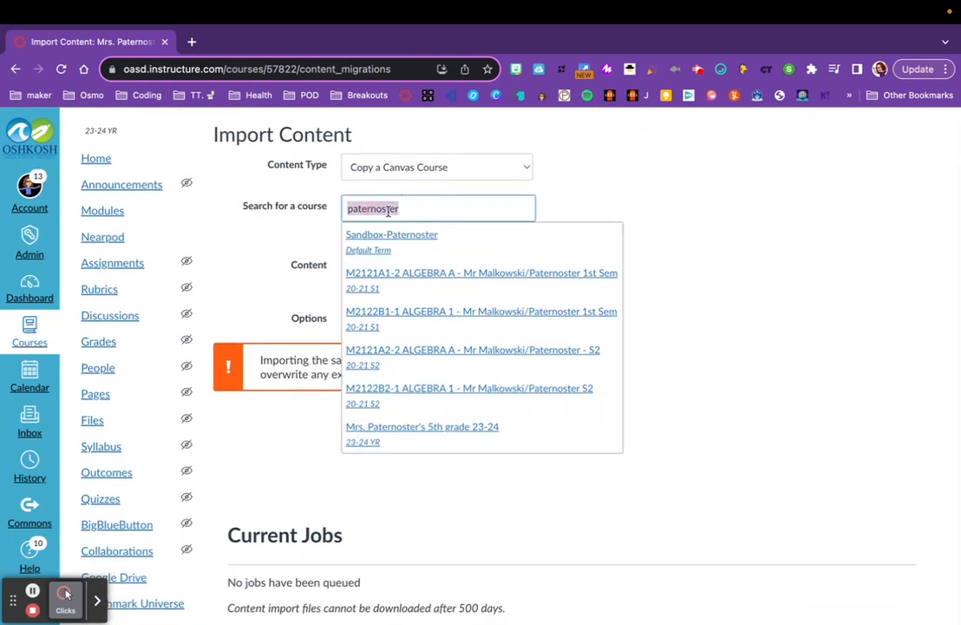
pyautogui.press('BackSpace')
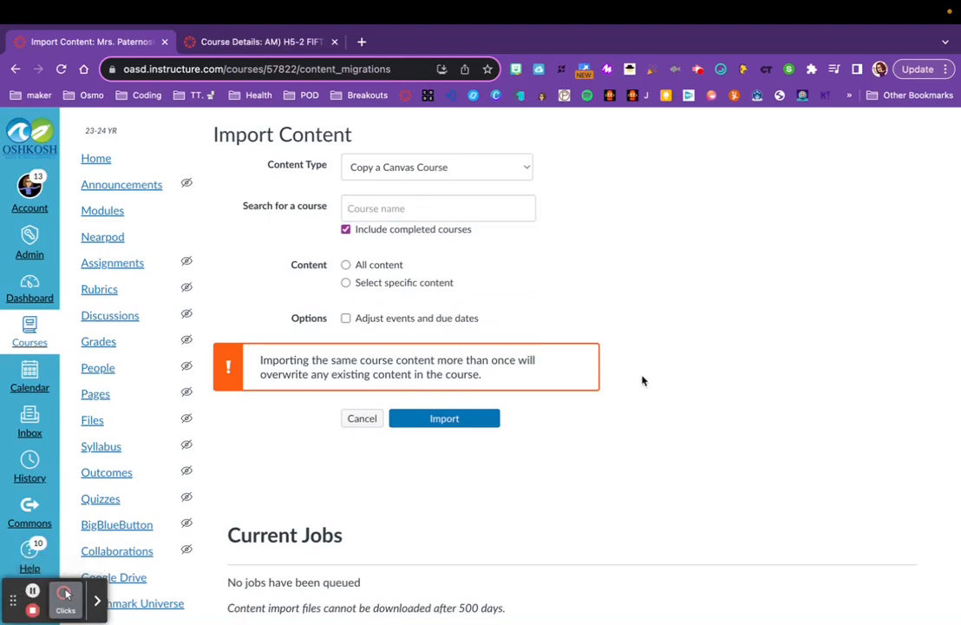
# Search for course C524367 and pick AM) H5-2 FIFTH GRADE from the 22-23 year as the source.
pyautogui.click(385, 208)
pyautogui.write('C52436')
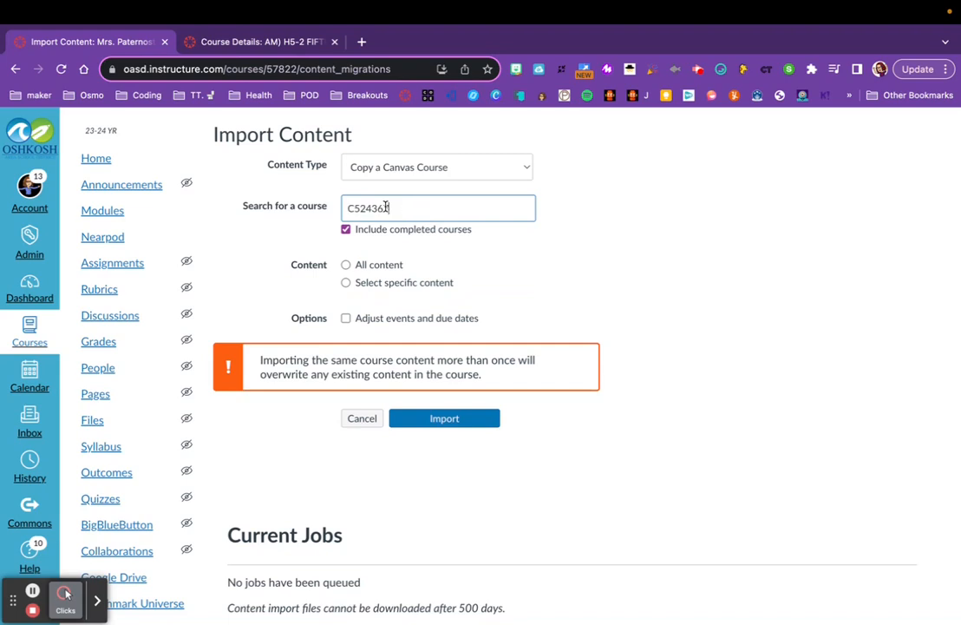
pyautogui.write('7')
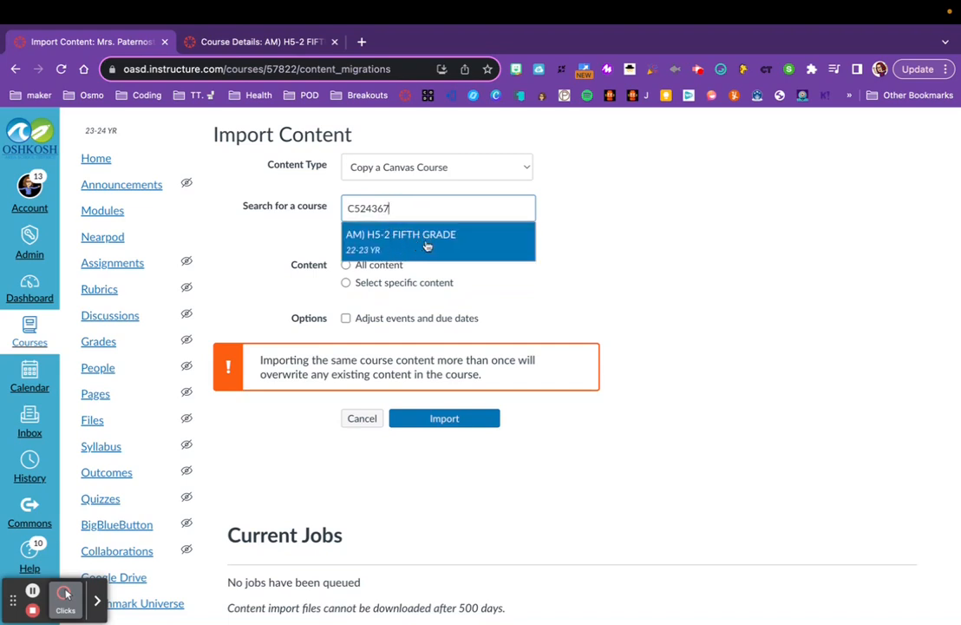
pyautogui.click(421, 243)
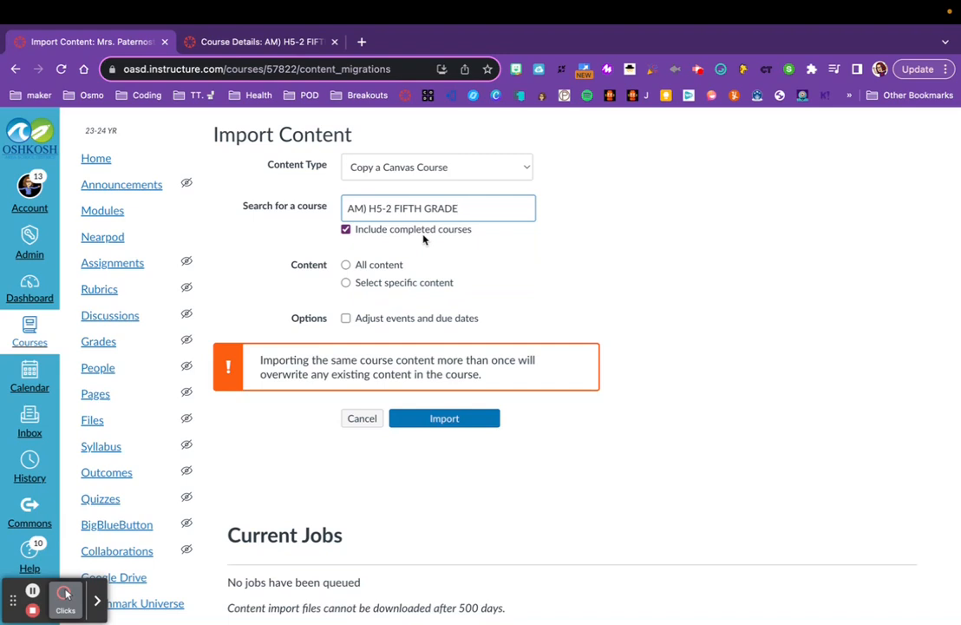
# Choose Select specific content, enable Adjust events and due dates with Remove dates, and start the import.
pyautogui.click(346, 265)
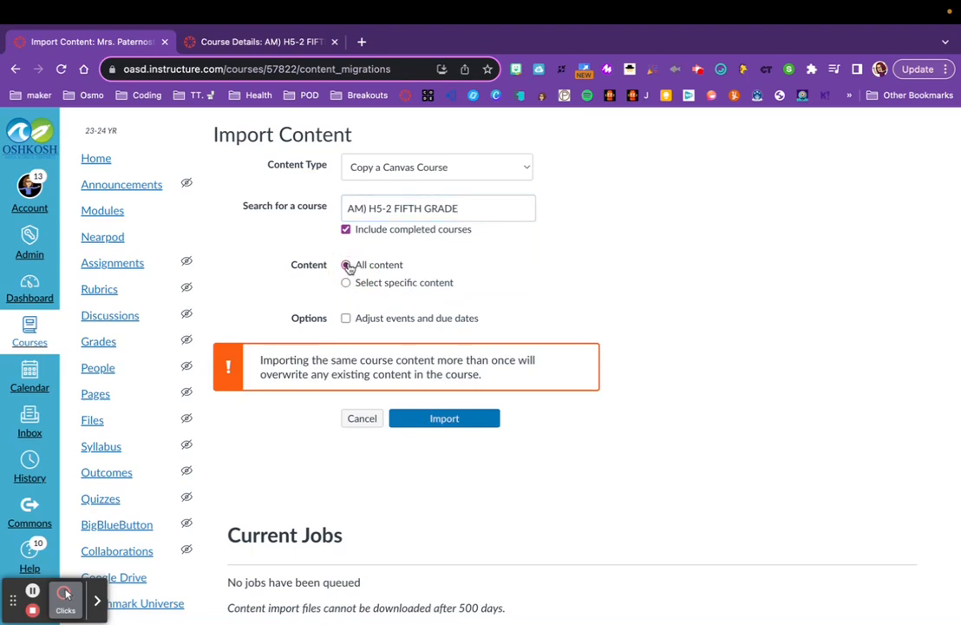
pyautogui.click(347, 283)
pyautogui.click(346, 318)
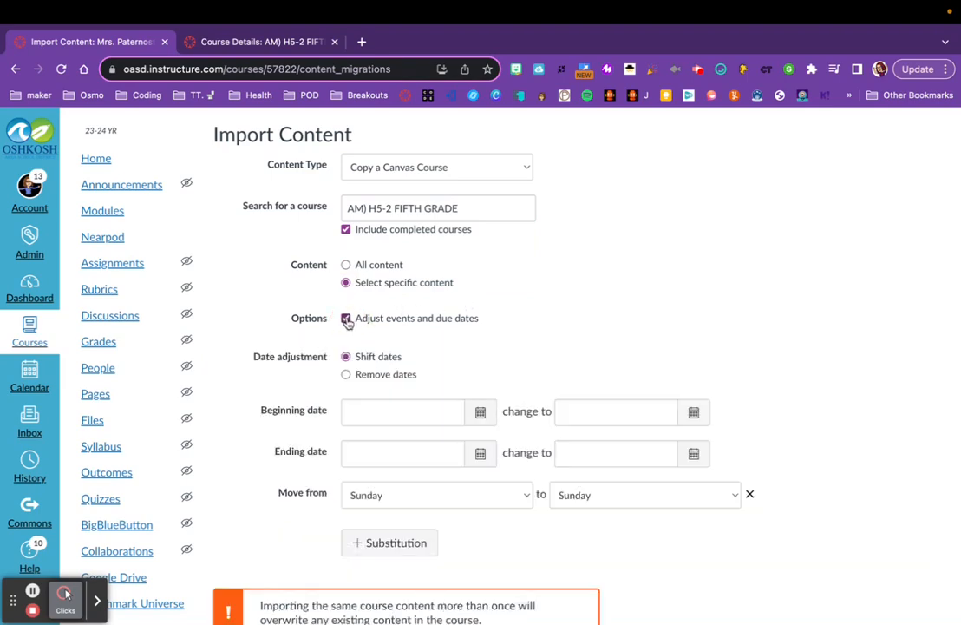
pyautogui.click(346, 375)
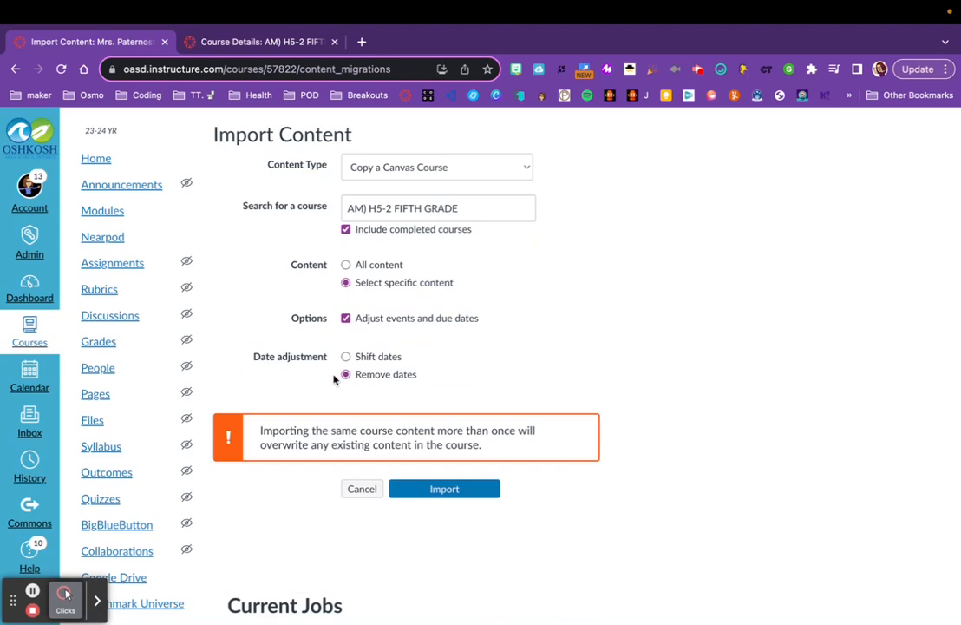
pyautogui.click(431, 488)
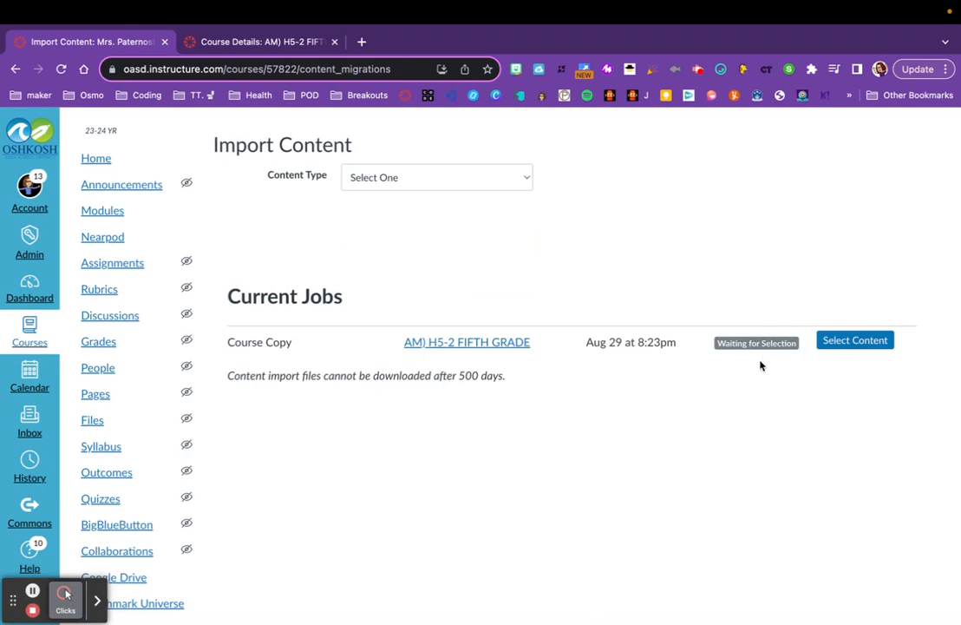
# Open the content selection for the queued course copy and tick Course Settings.
pyautogui.click(847, 344)
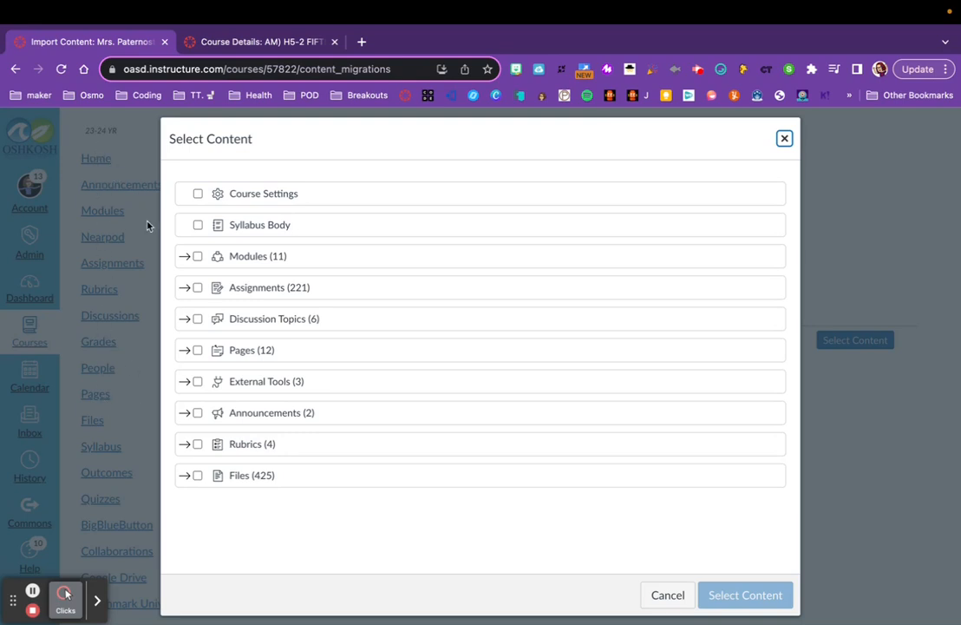
pyautogui.click(197, 197)
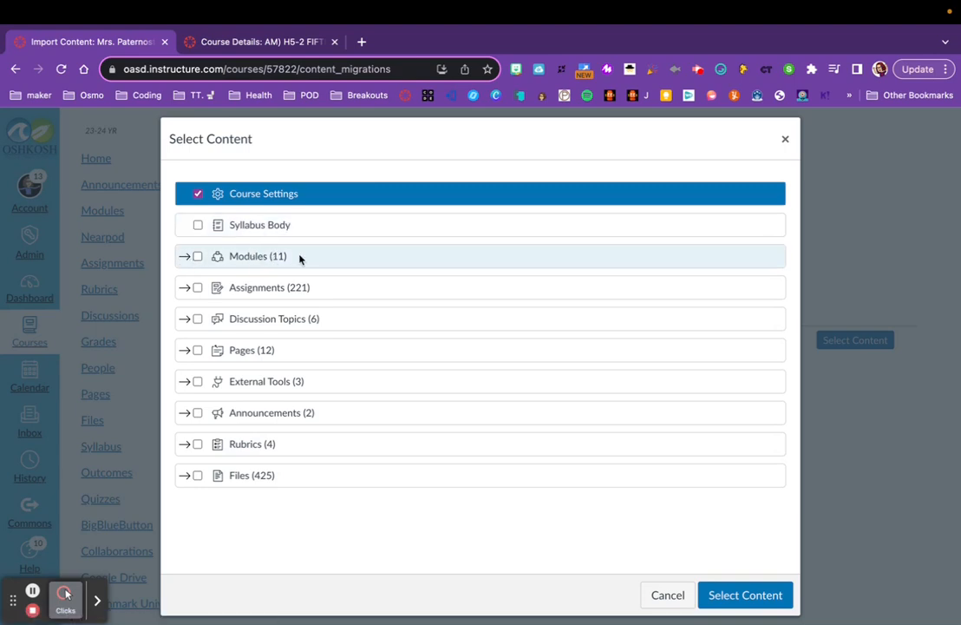
# Expand Modules and tick every module except Subject Module (example).
pyautogui.click(185, 257)
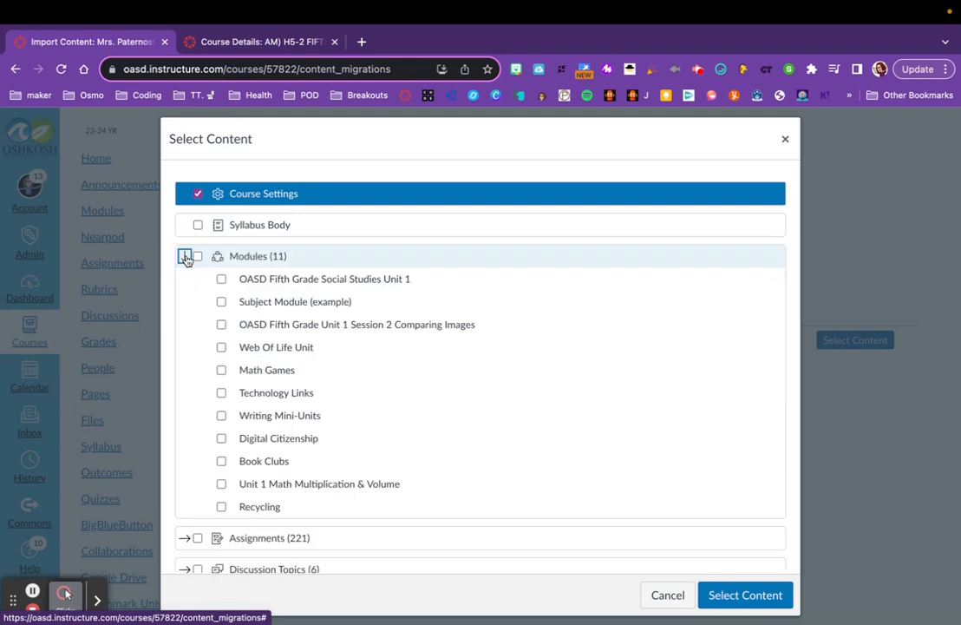
pyautogui.click(222, 279)
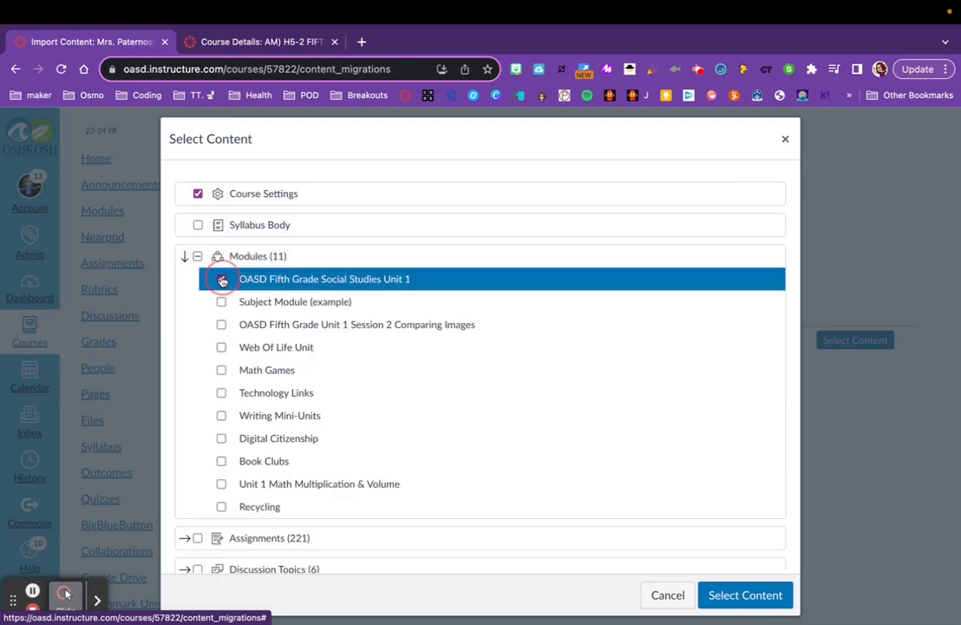
pyautogui.click(221, 324)
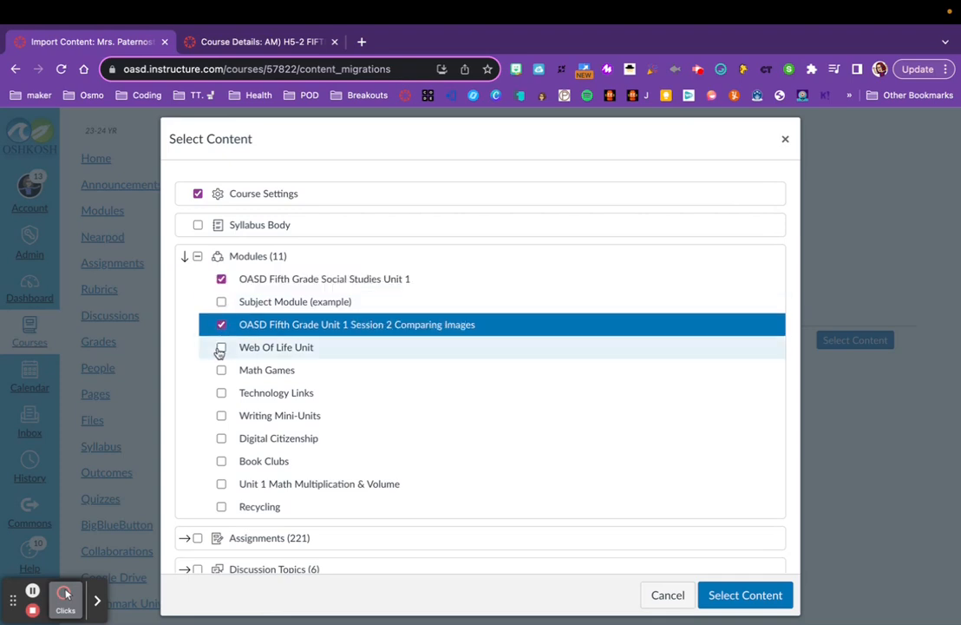
pyautogui.click(221, 348)
pyautogui.click(221, 369)
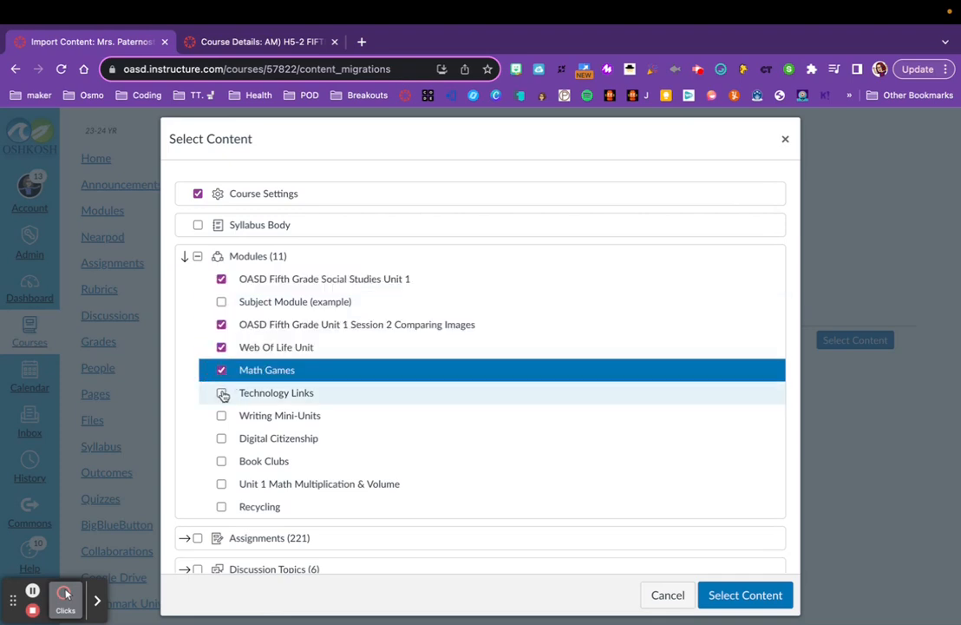
pyautogui.click(222, 393)
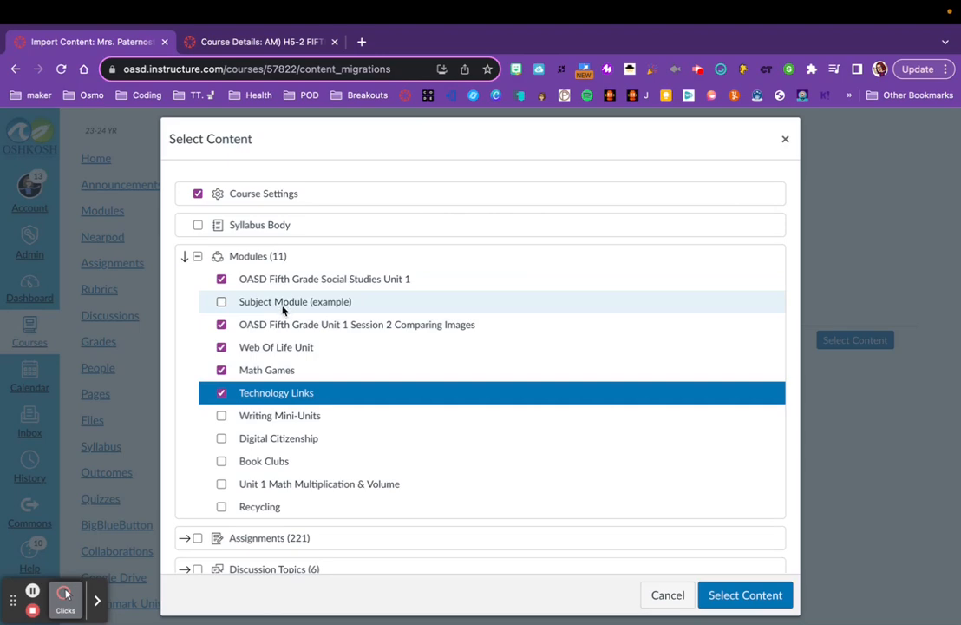
pyautogui.click(222, 416)
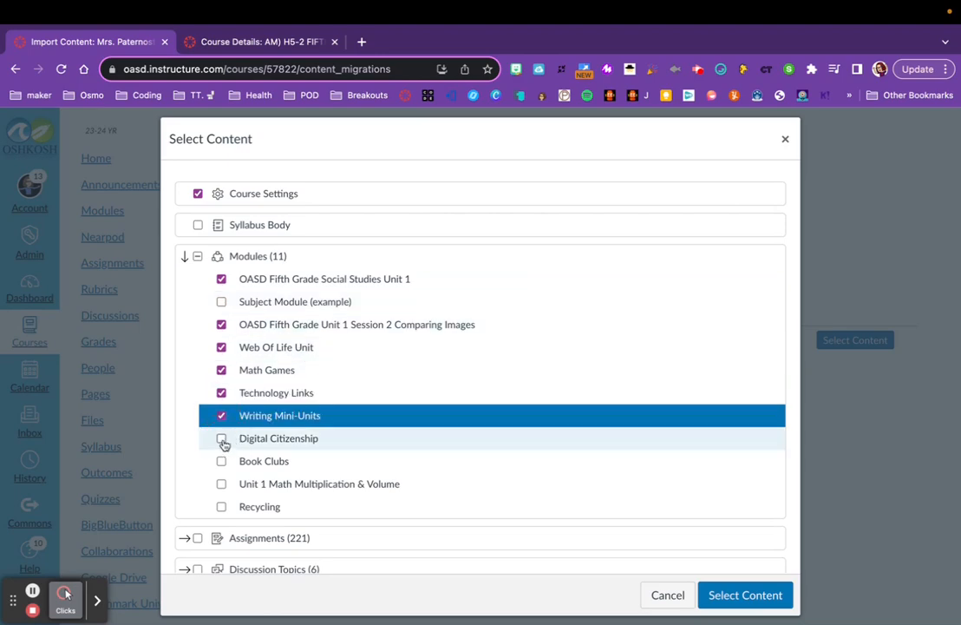
pyautogui.click(222, 439)
pyautogui.click(222, 461)
pyautogui.click(222, 484)
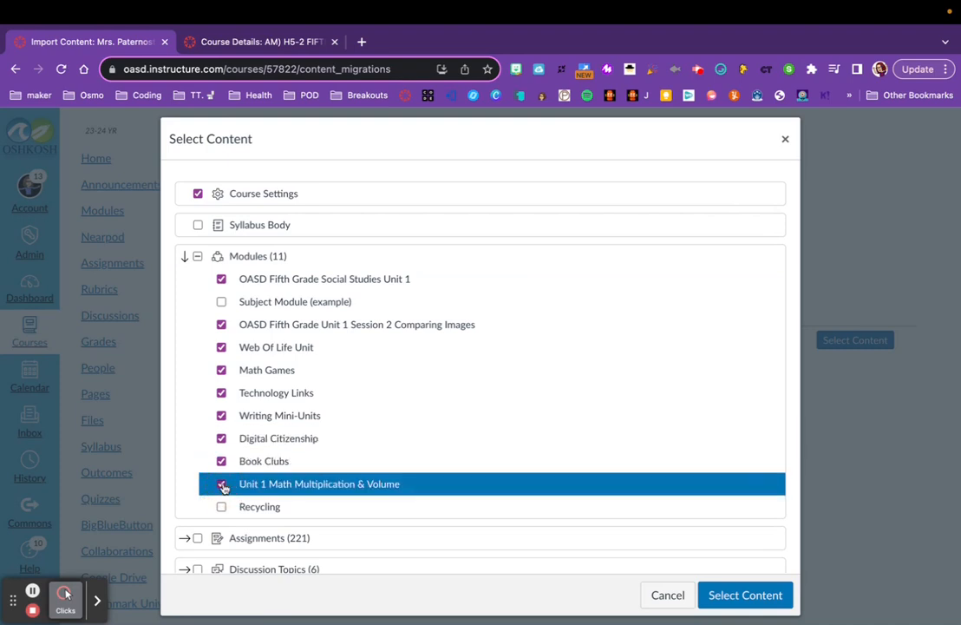
pyautogui.click(222, 507)
# Tick the whole Assignments and Discussion Topics categories for copying.
pyautogui.scroll(-2, 363, 466)
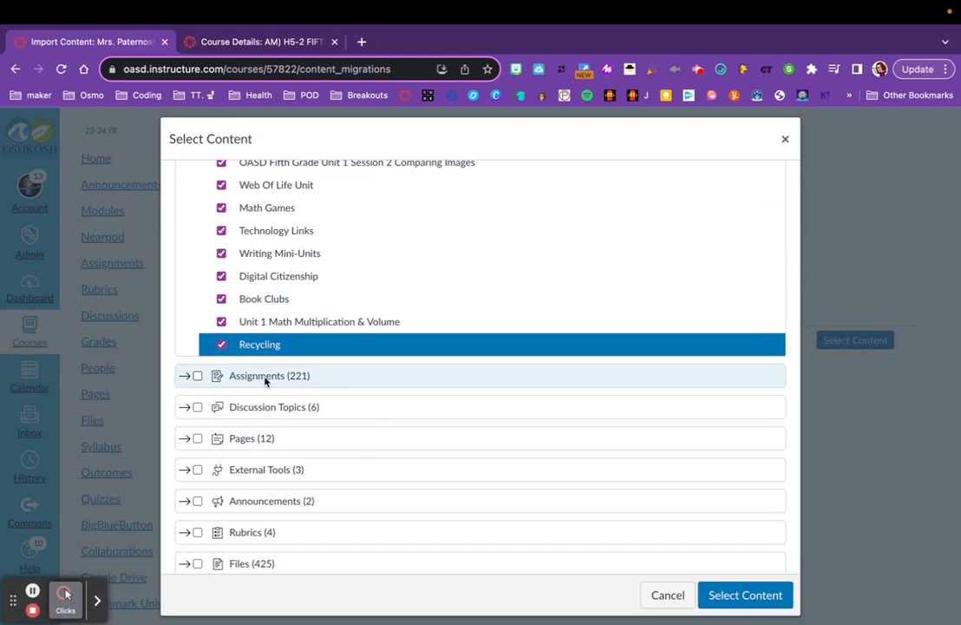
pyautogui.click(186, 378)
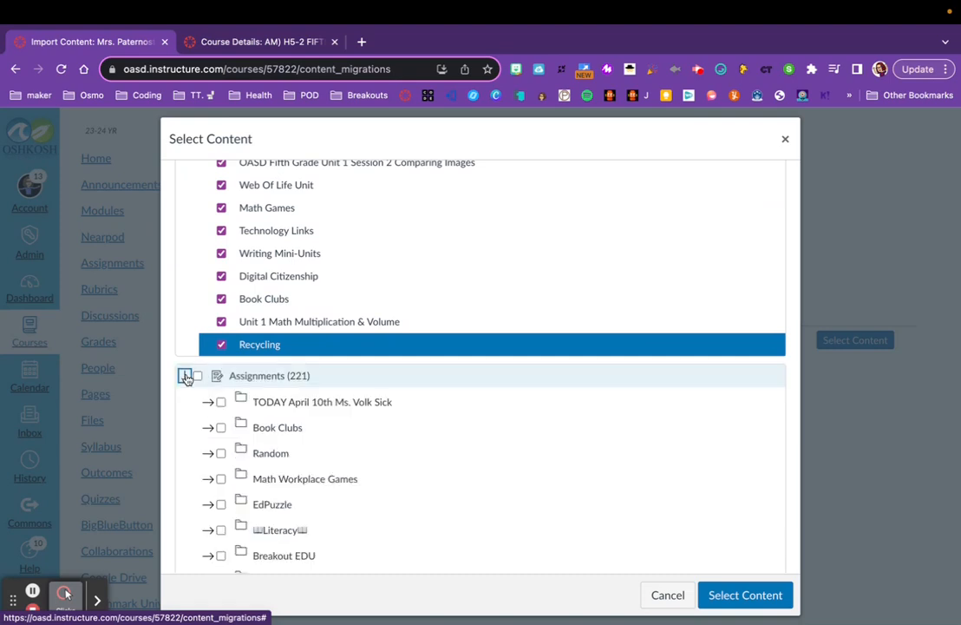
pyautogui.scroll(-5, 269, 468)
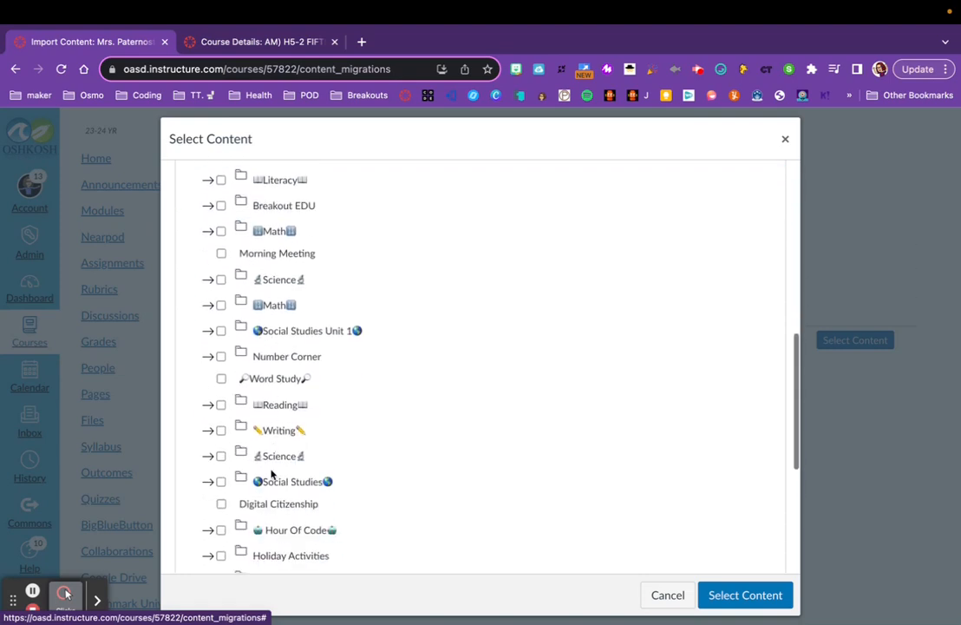
pyautogui.scroll(5, 272, 473)
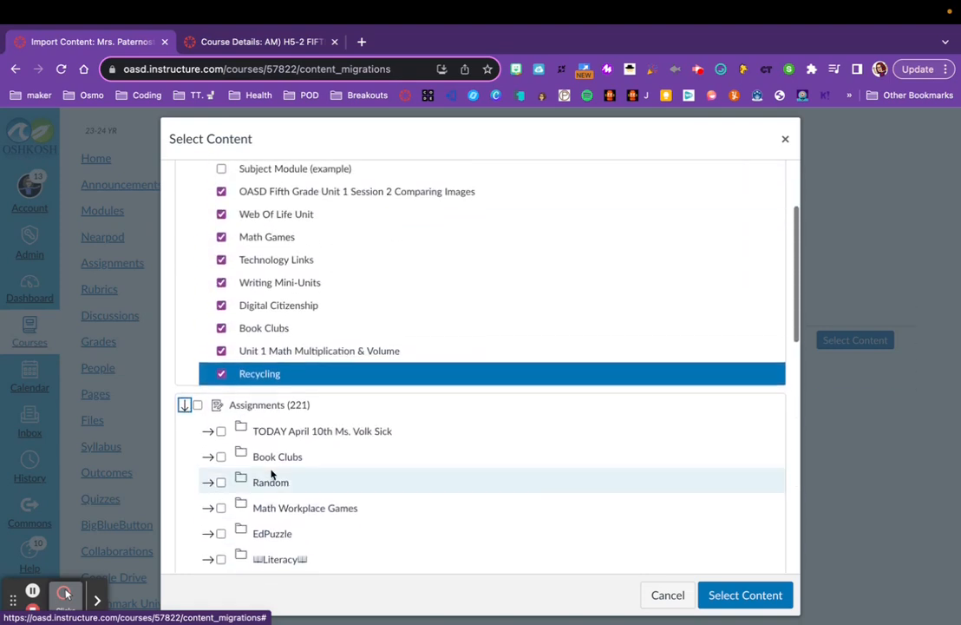
pyautogui.click(185, 406)
pyautogui.click(198, 405)
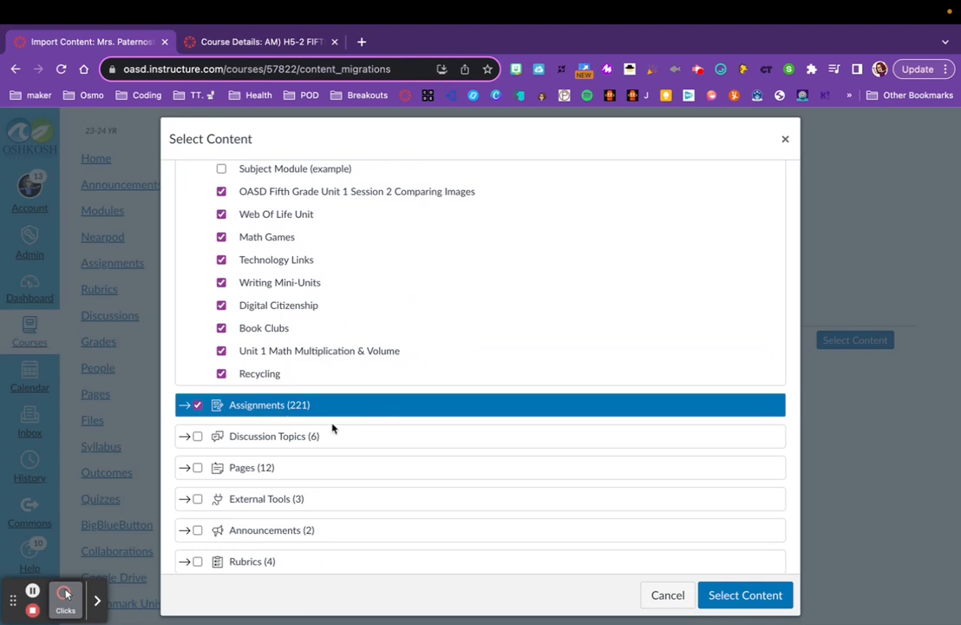
pyautogui.click(197, 437)
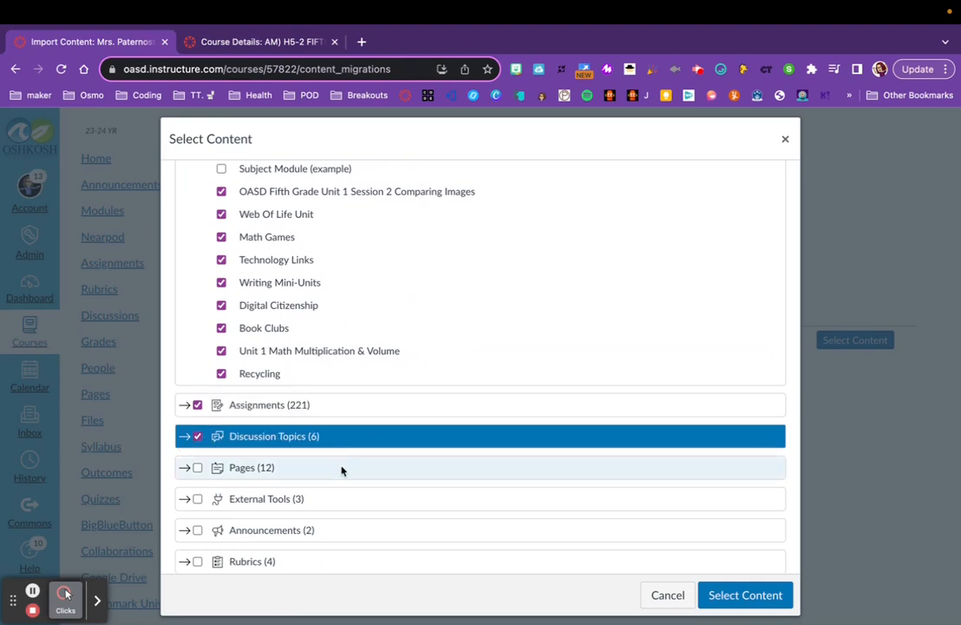
# Expand Pages and tick several homepage pages individually, then untick them all again.
pyautogui.click(185, 467)
pyautogui.scroll(-2, 363, 513)
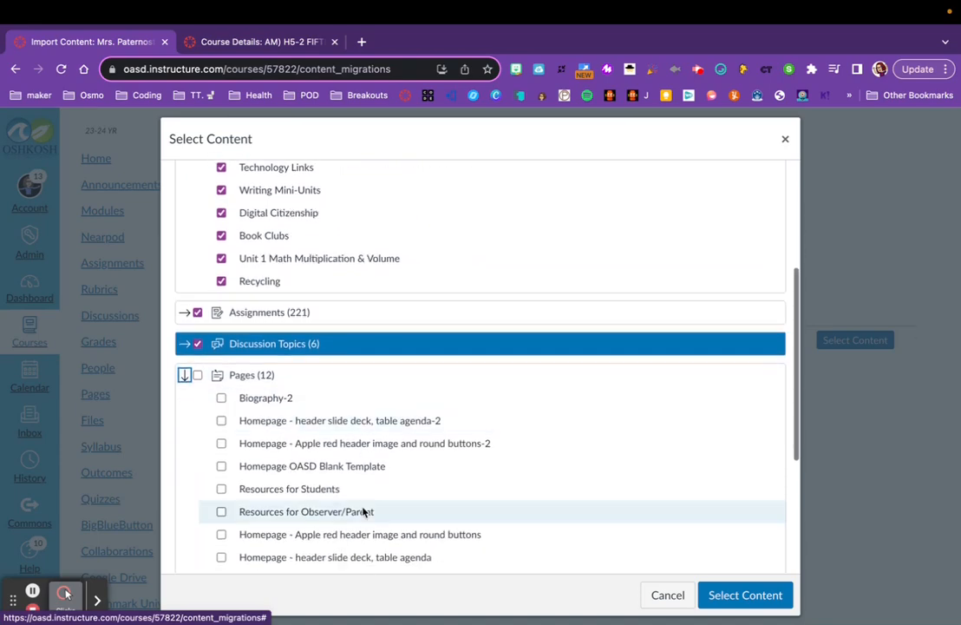
pyautogui.click(221, 421)
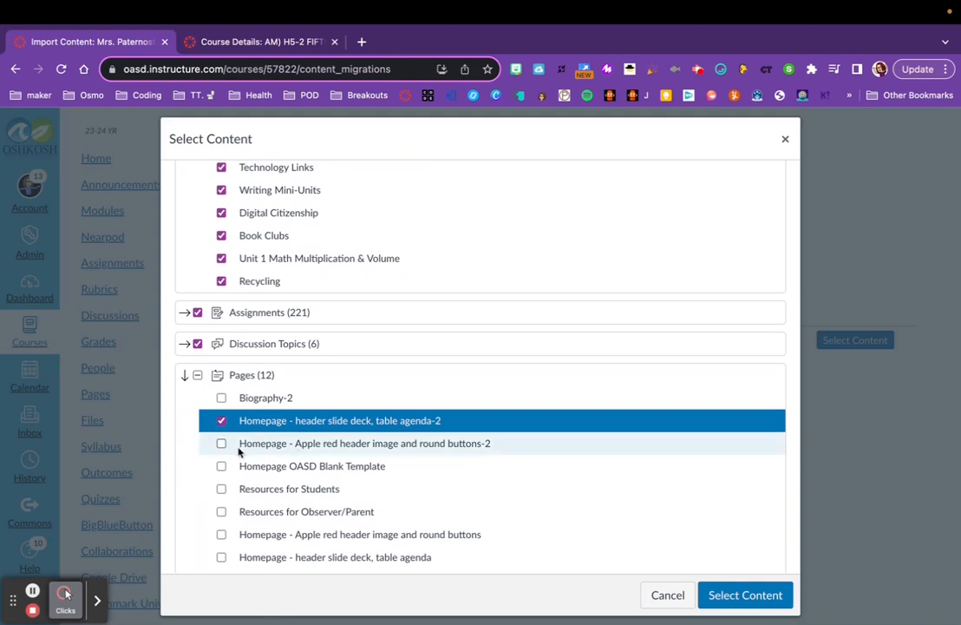
pyautogui.click(222, 443)
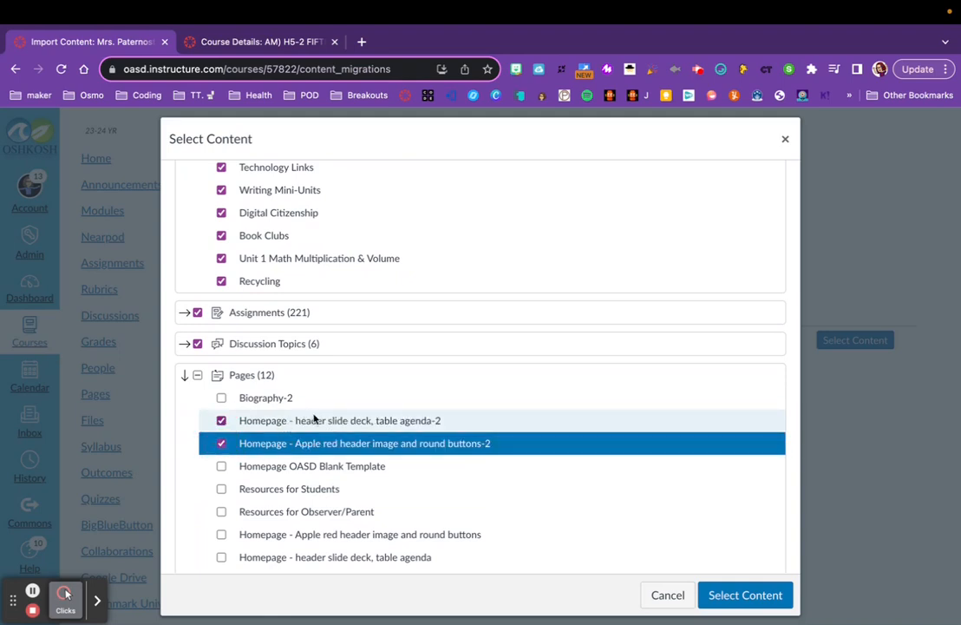
pyautogui.click(221, 467)
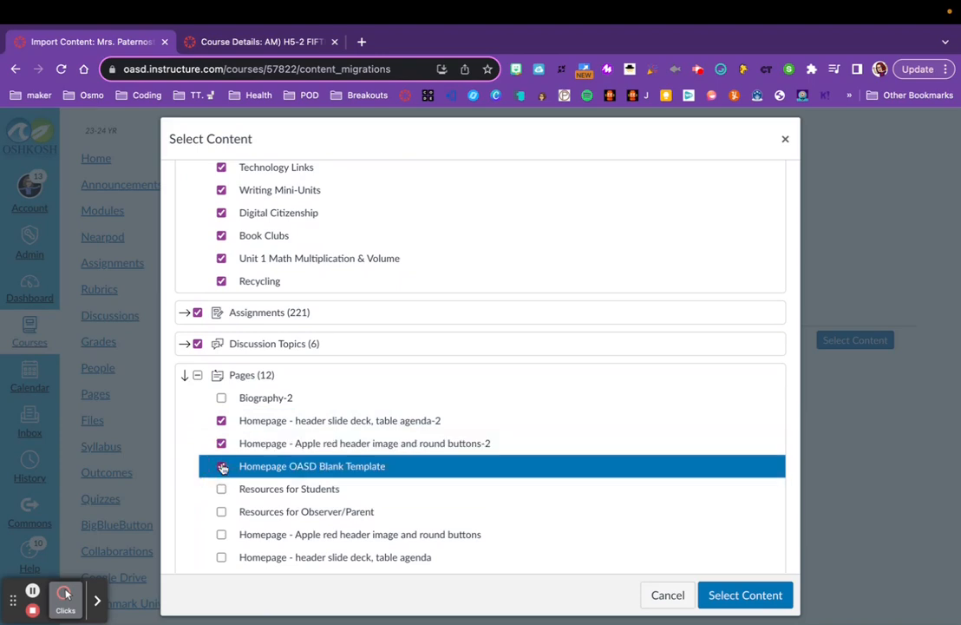
pyautogui.click(221, 535)
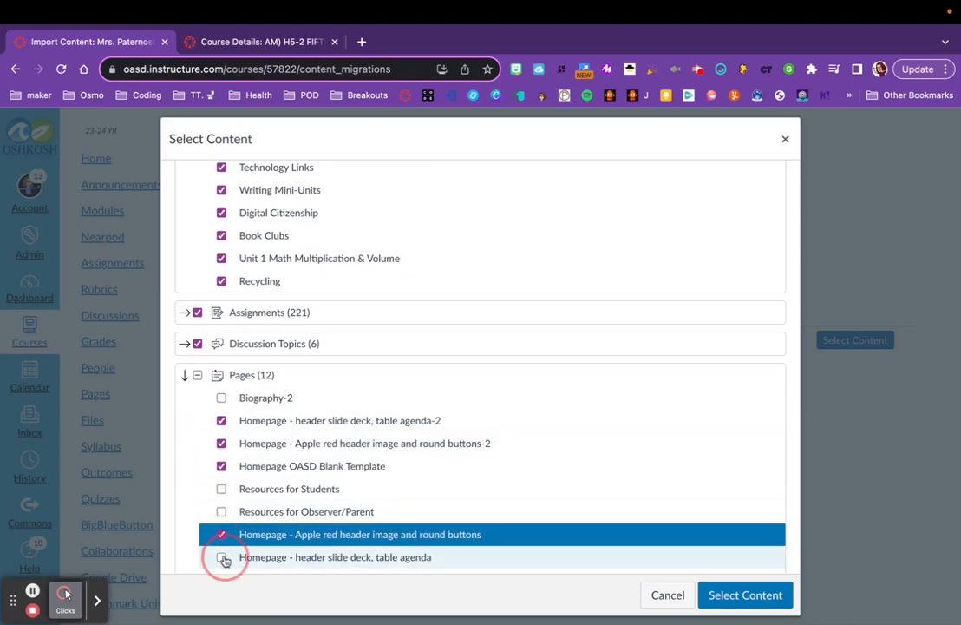
pyautogui.click(222, 557)
pyautogui.click(223, 557)
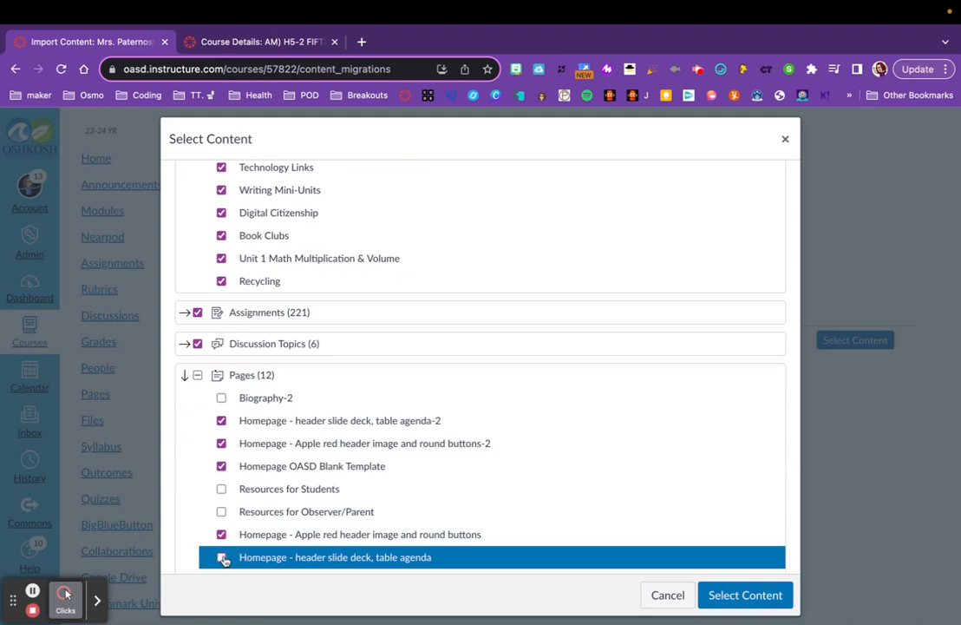
pyautogui.click(223, 466)
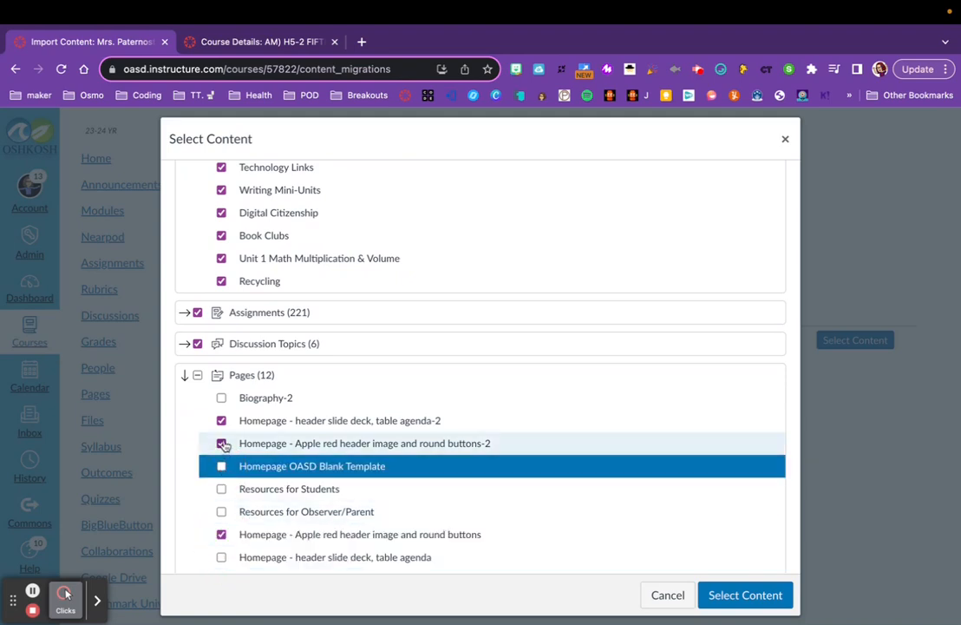
pyautogui.click(222, 443)
pyautogui.click(221, 421)
pyautogui.click(221, 534)
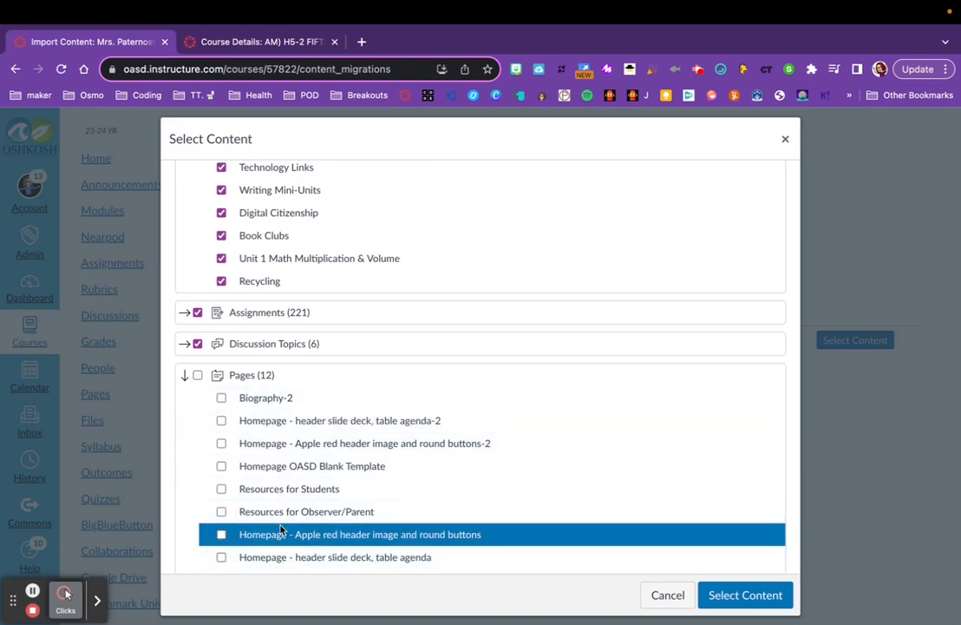
# Tick the whole Pages category and only the first Edpuzzle external tool.
pyautogui.click(197, 374)
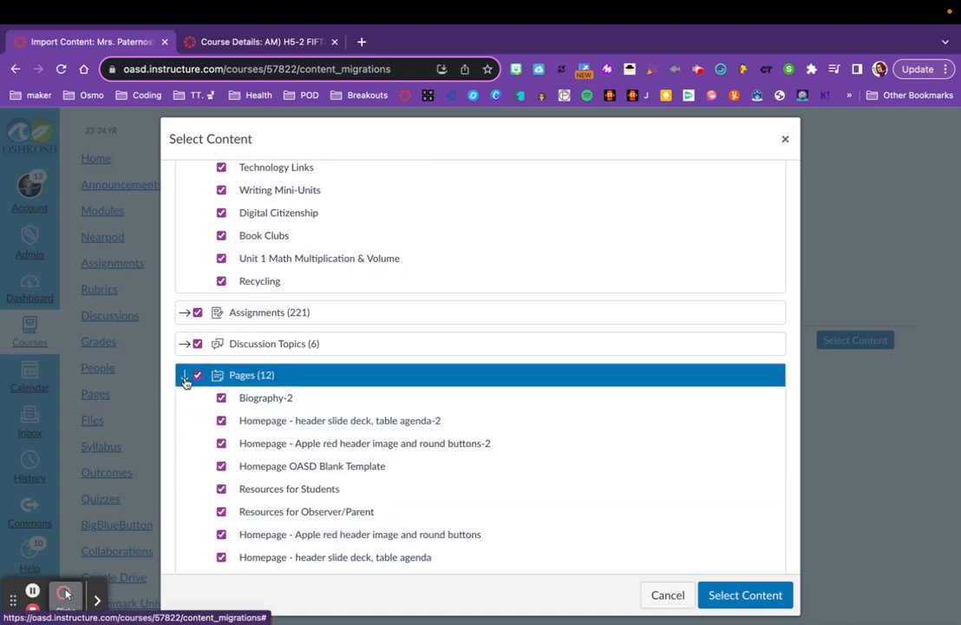
pyautogui.click(185, 379)
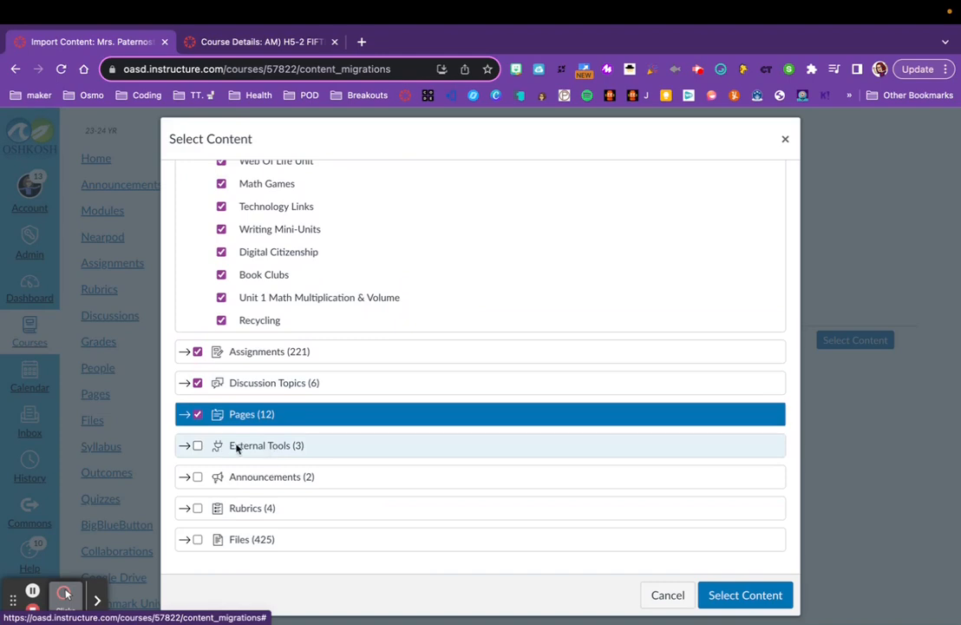
pyautogui.click(188, 446)
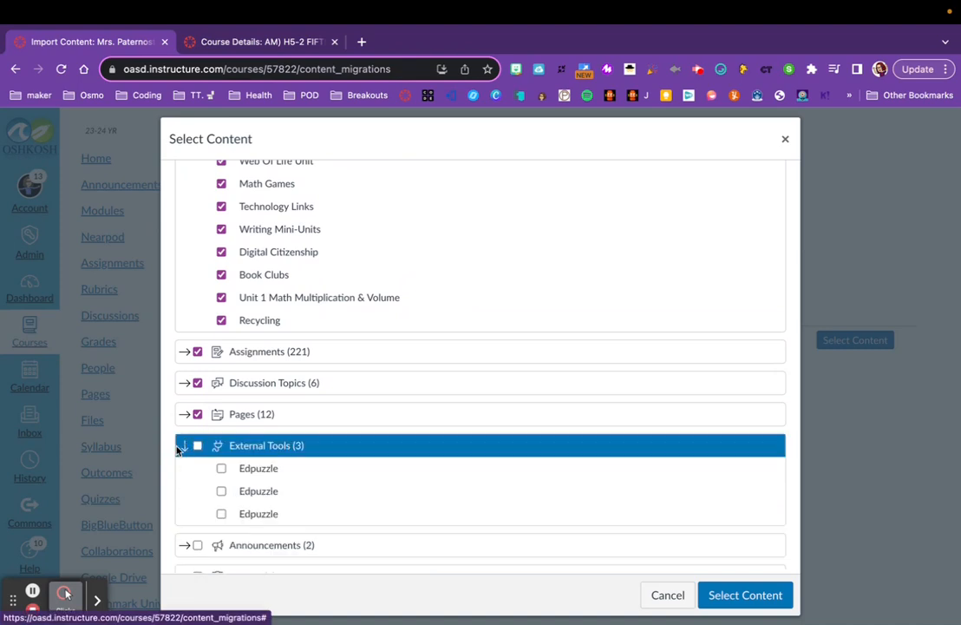
pyautogui.click(221, 469)
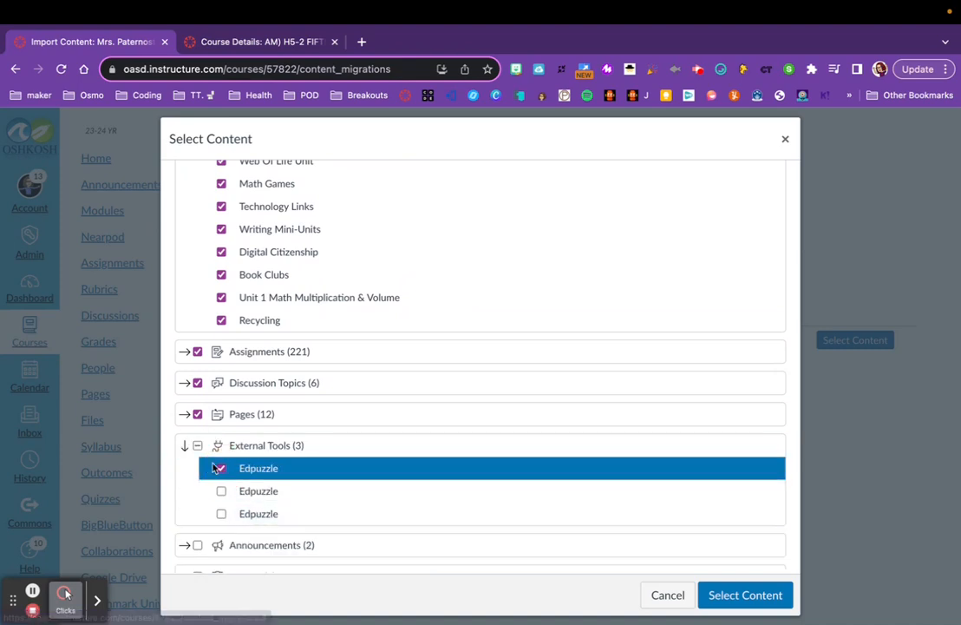
# Tick all Rubrics and the whole Files category.
pyautogui.scroll(-2, 332, 491)
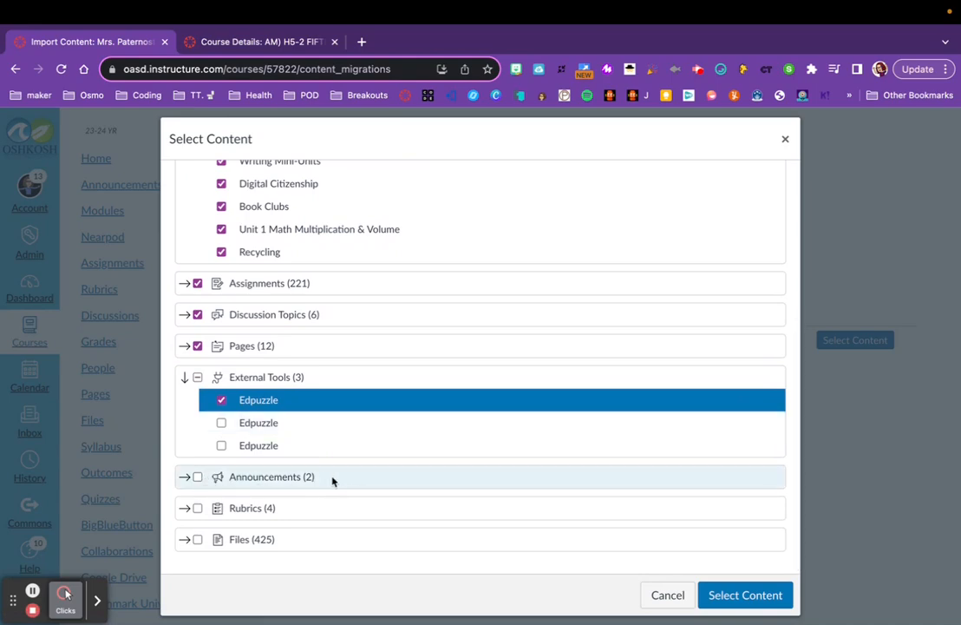
pyautogui.click(184, 507)
pyautogui.scroll(-3, 245, 531)
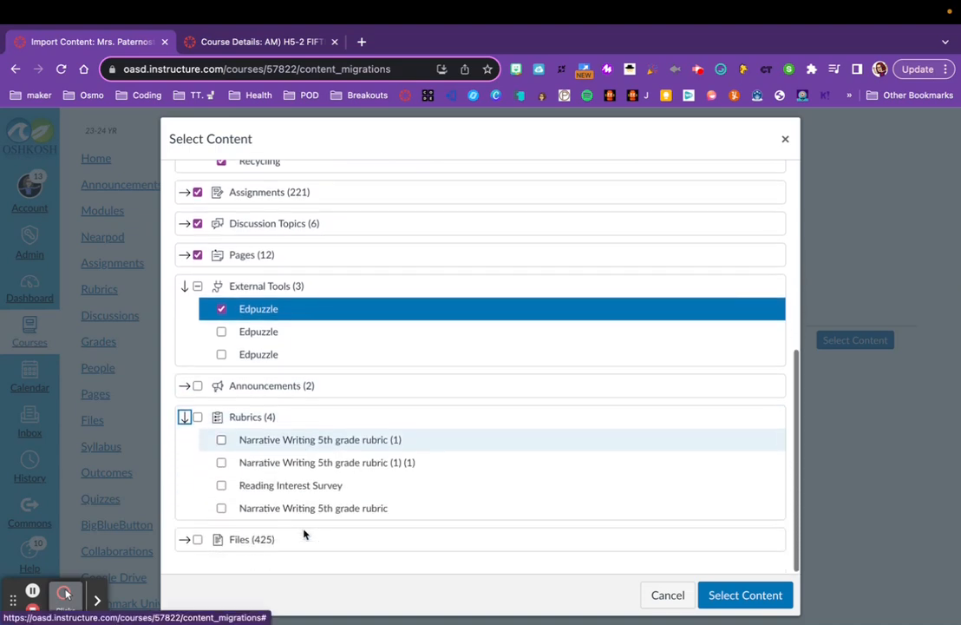
pyautogui.click(198, 417)
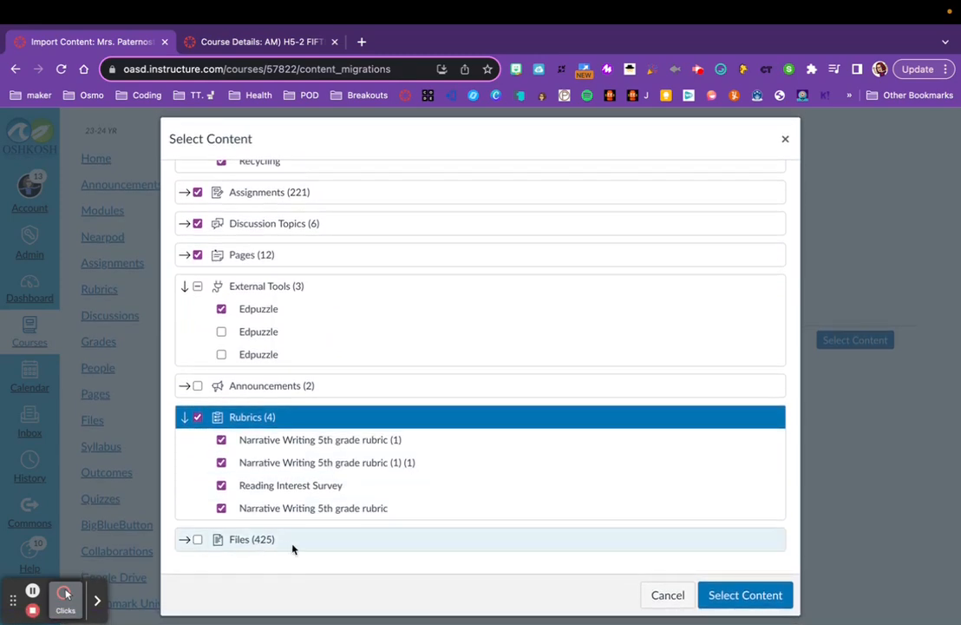
pyautogui.click(198, 539)
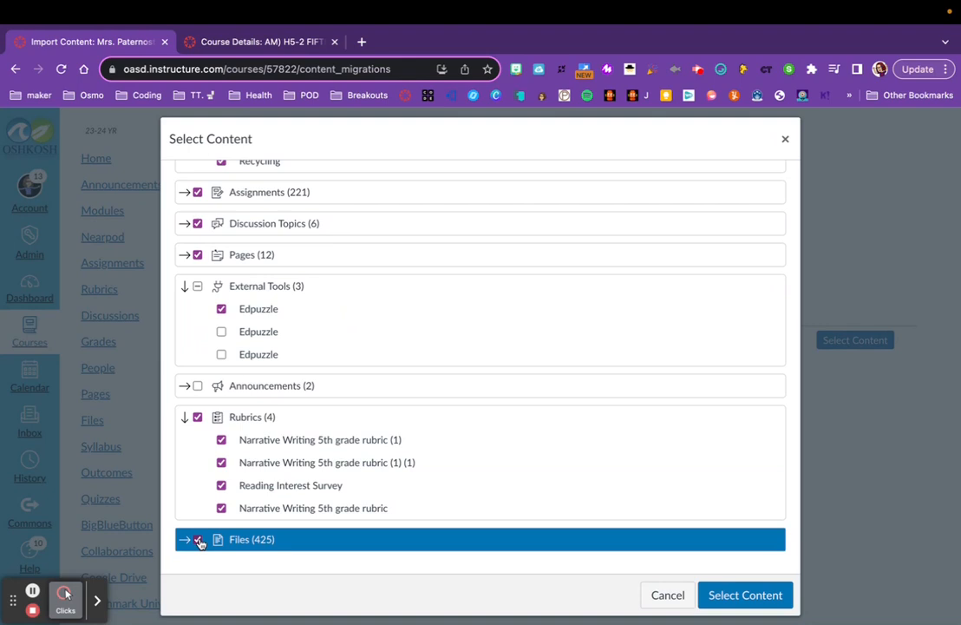
# Review the ticked items and confirm the content selection for the course copy.
pyautogui.scroll(5, 297, 408)
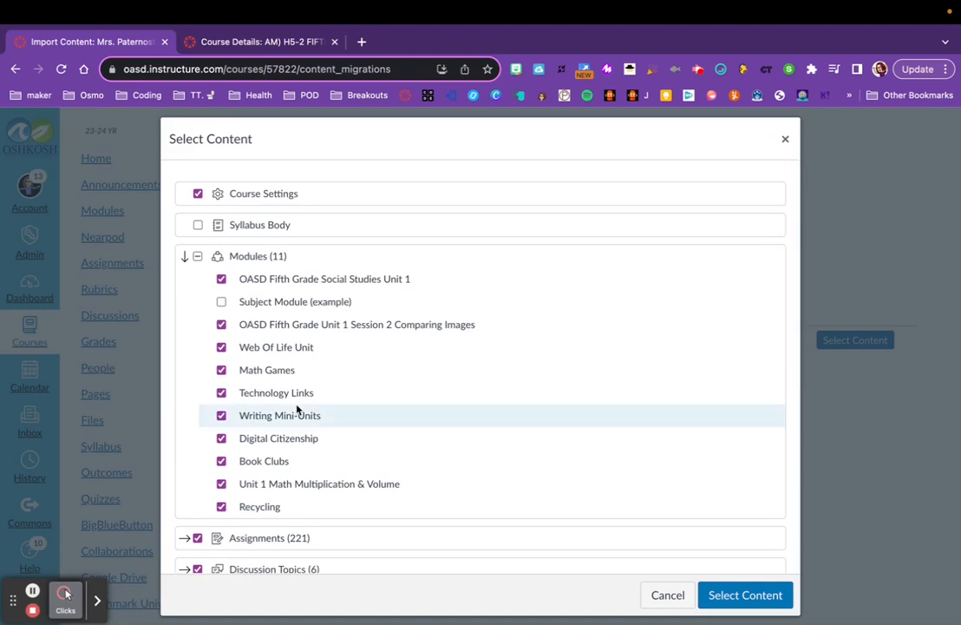
pyautogui.scroll(-3, 510, 441)
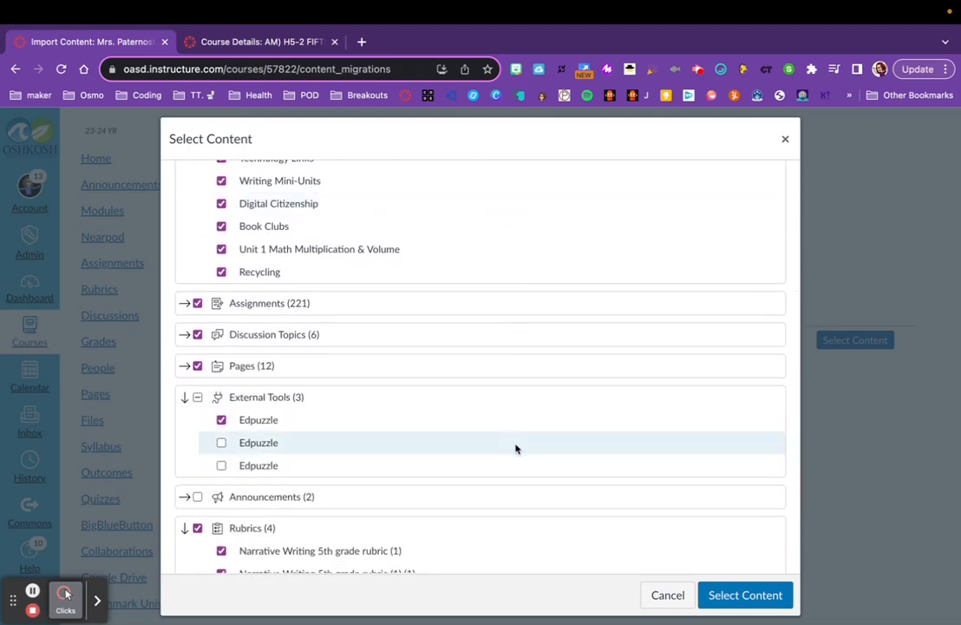
pyautogui.click(740, 596)
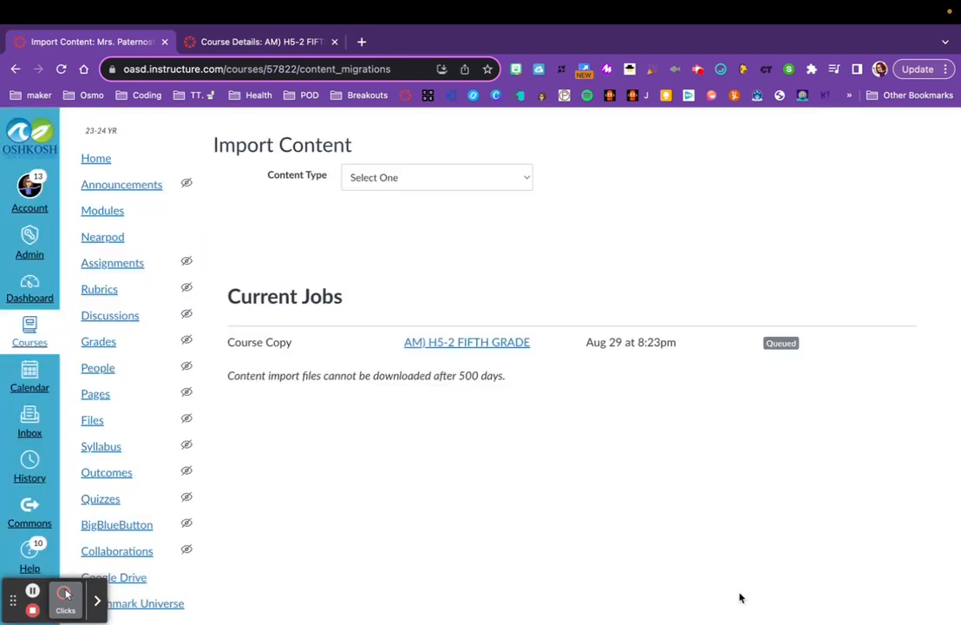